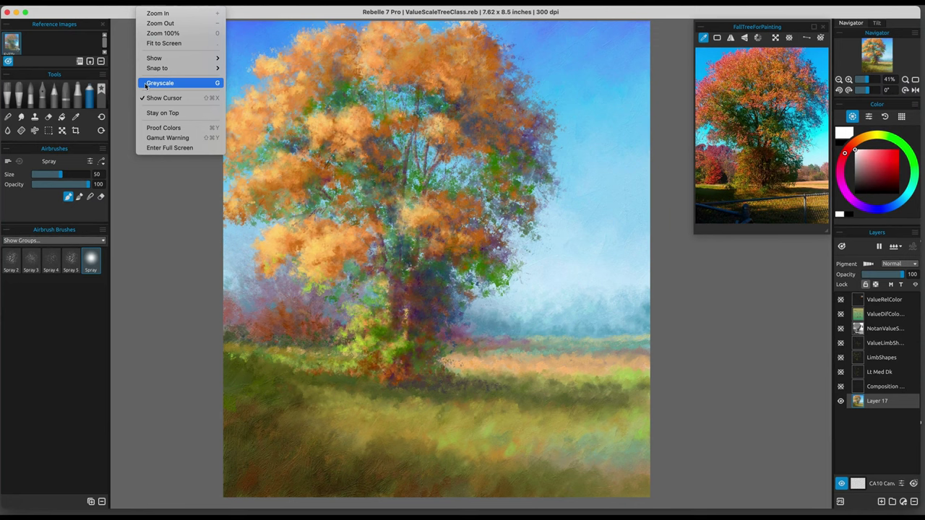
Step: Display the painting and the FallTreeForPainting reference in greyscale, and move the reference window slightly away from the panels
left_click(146, 84)
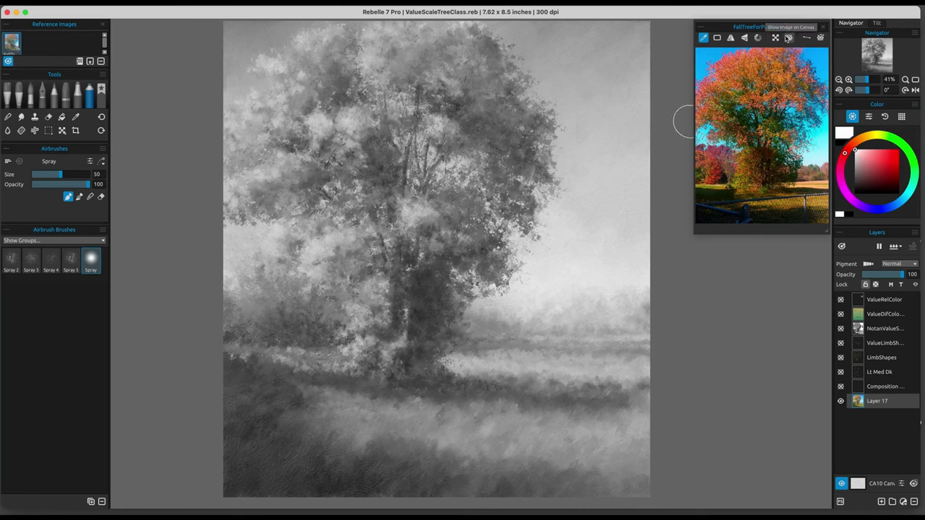
left_click(758, 39)
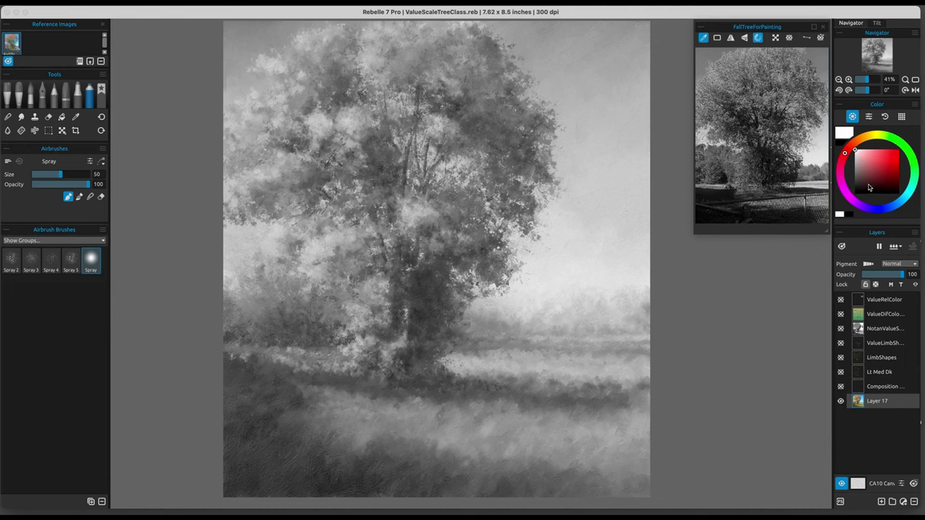
left_click(860, 137)
left_click_drag(790, 29, 772, 27)
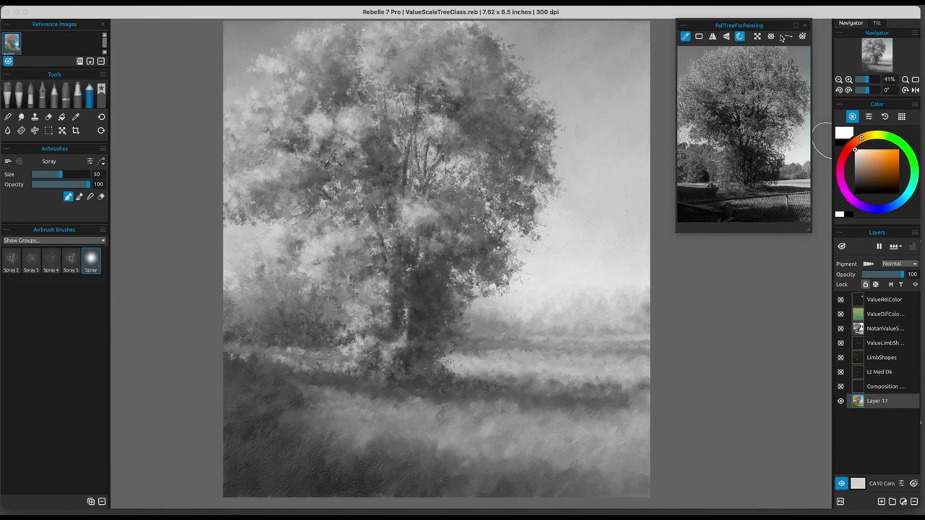
Step: Sample colours from the sky, field and foliage of the greyscale reference to compare their values on the colour wheel
left_click(798, 149)
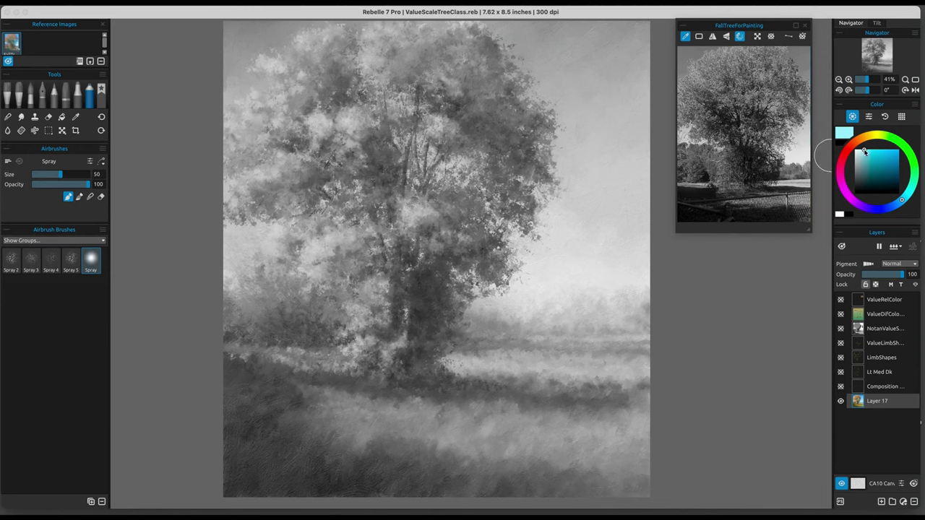
left_click_drag(864, 150, 865, 150)
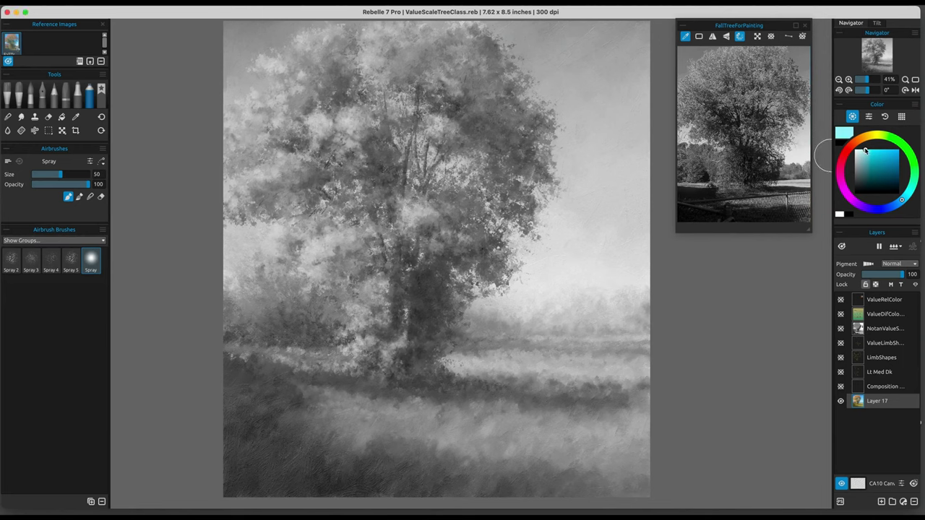
left_click(792, 184)
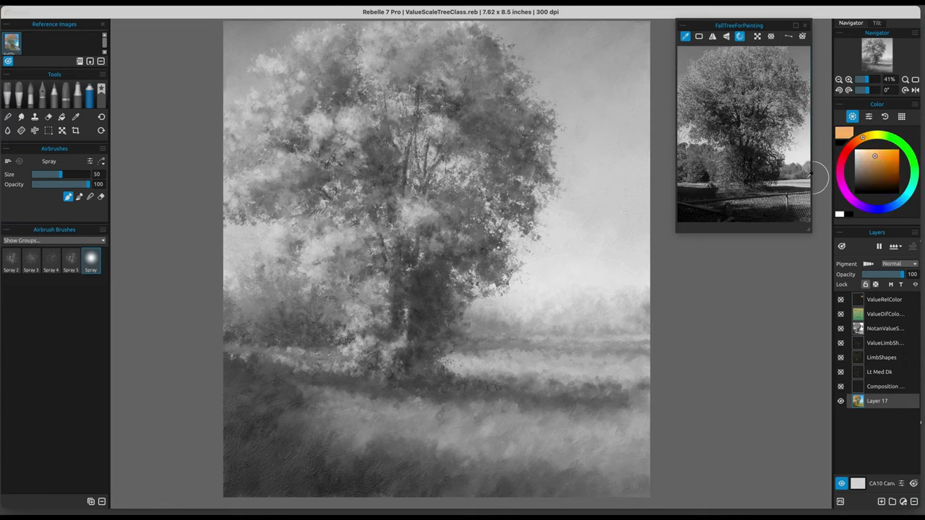
left_click(856, 156)
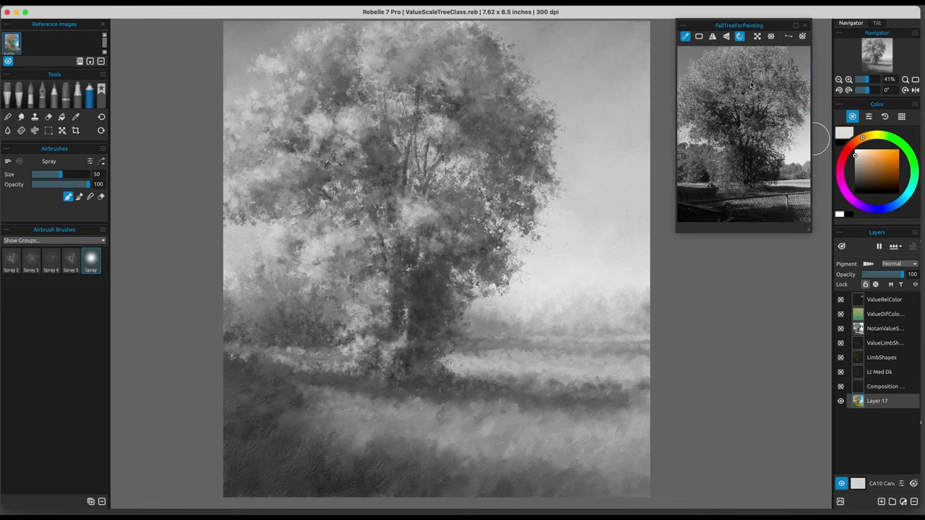
left_click(715, 59)
left_click(714, 57)
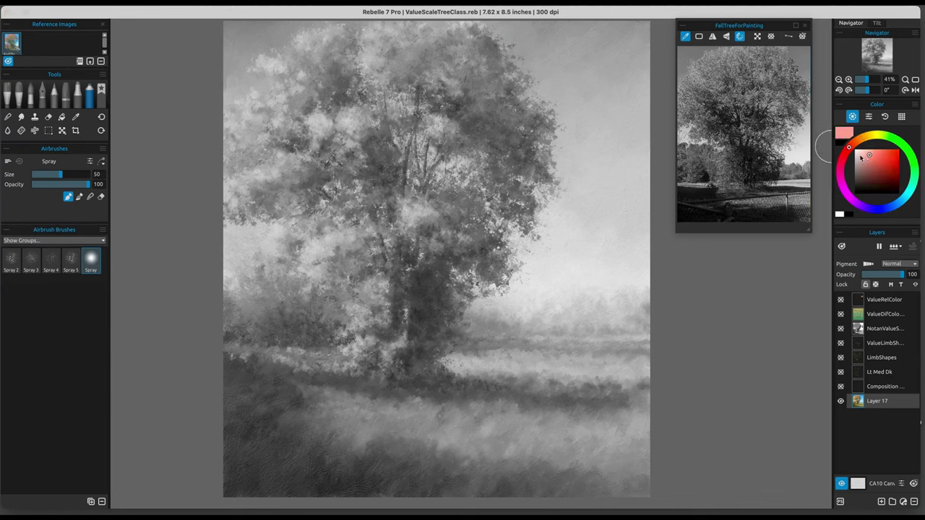
left_click(766, 72)
left_click(773, 71)
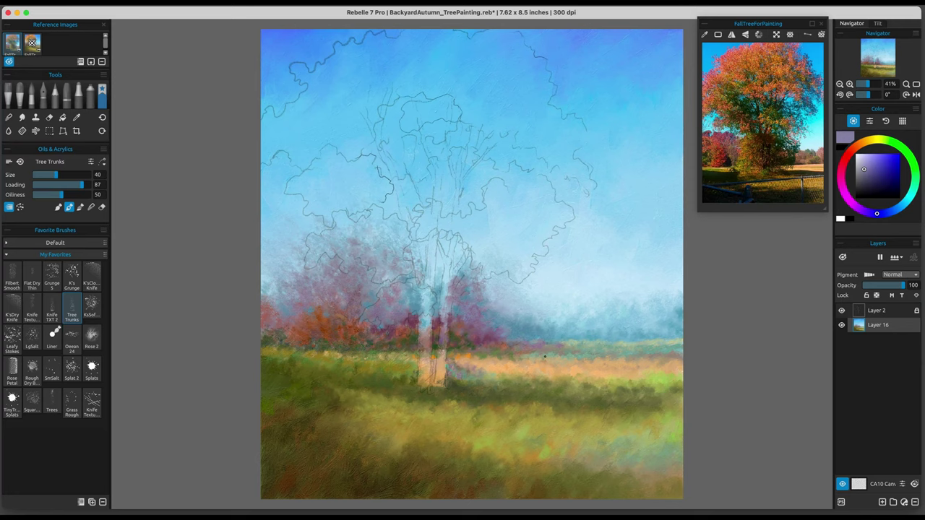
Step: Look through the oil Knife brushes, try a Knife Textured 3 stroke in the sky and undo it
left_click(9, 97)
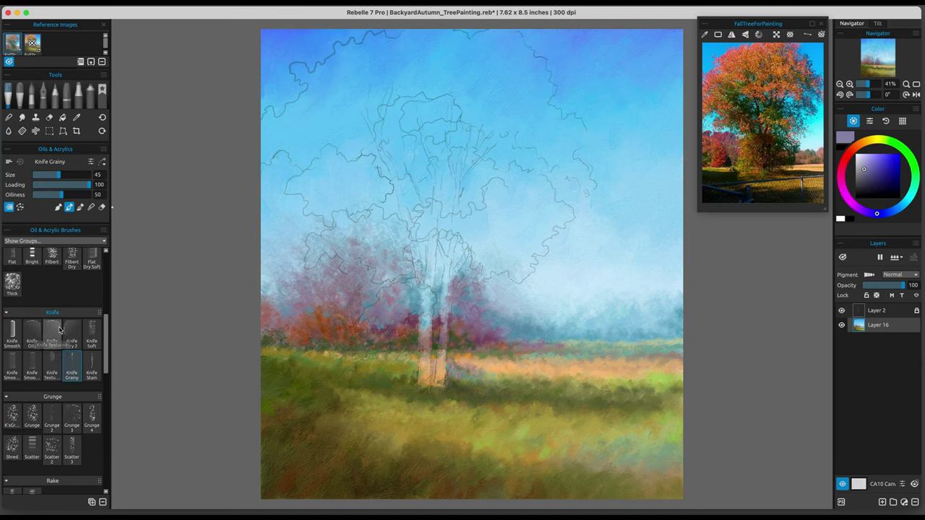
left_click(102, 91)
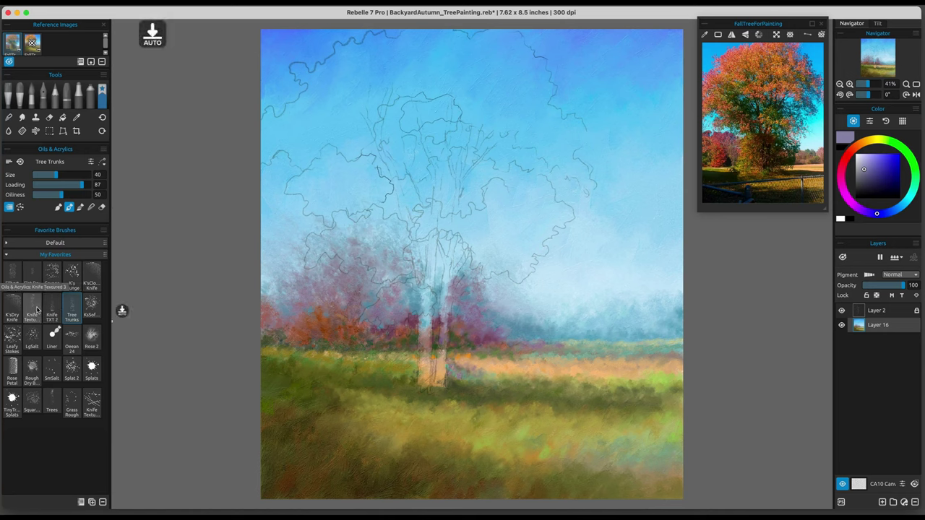
left_click(34, 310)
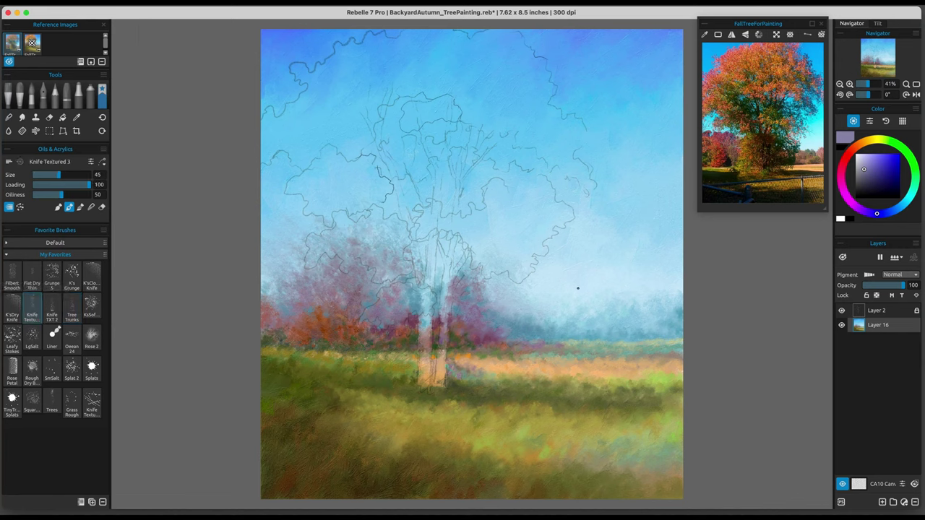
mouse_move(574, 281)
left_mouse_down()
mouse_move(584, 253)
mouse_move(601, 265)
mouse_move(583, 240)
mouse_move(573, 274)
left_mouse_up()
key("super+z")
Step: Test the Tree Trunks brush with a vertical purple stroke in the sky and undo it
left_click(74, 306)
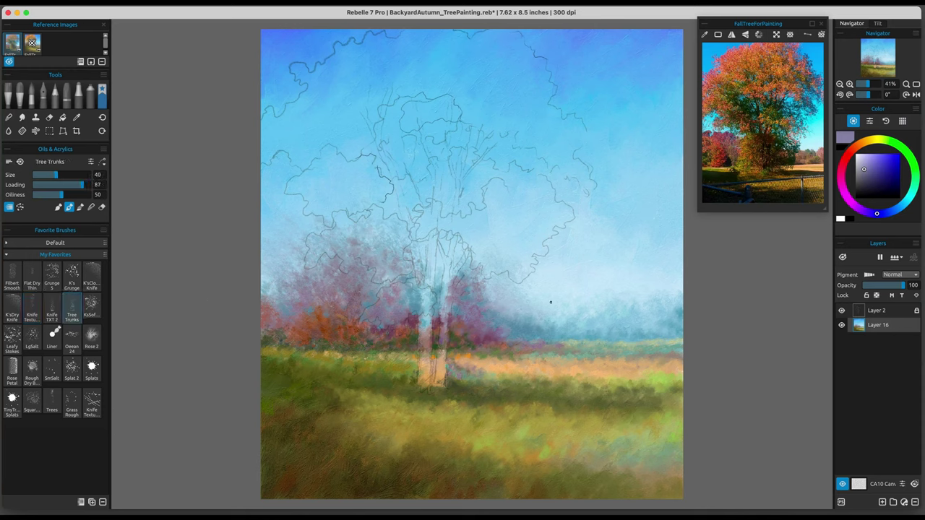
mouse_move(574, 291)
left_mouse_down()
mouse_move(571, 256)
mouse_move(574, 304)
mouse_move(573, 232)
mouse_move(575, 310)
mouse_move(574, 226)
mouse_move(576, 314)
left_mouse_up()
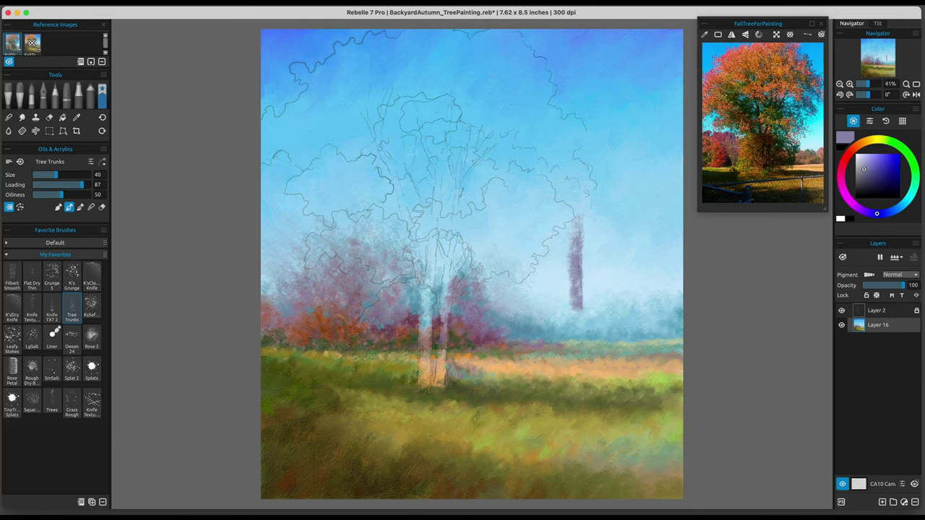
key("super+z")
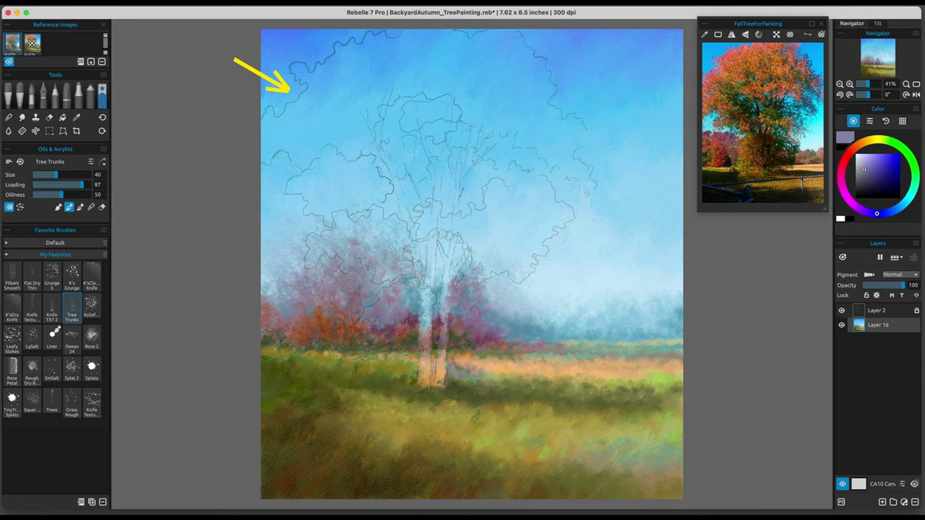
Step: Paint both trunks and their main branches along the sketch in dark brown, darkened from a rust sampled in the background bushes
left_click(325, 323, "alt")
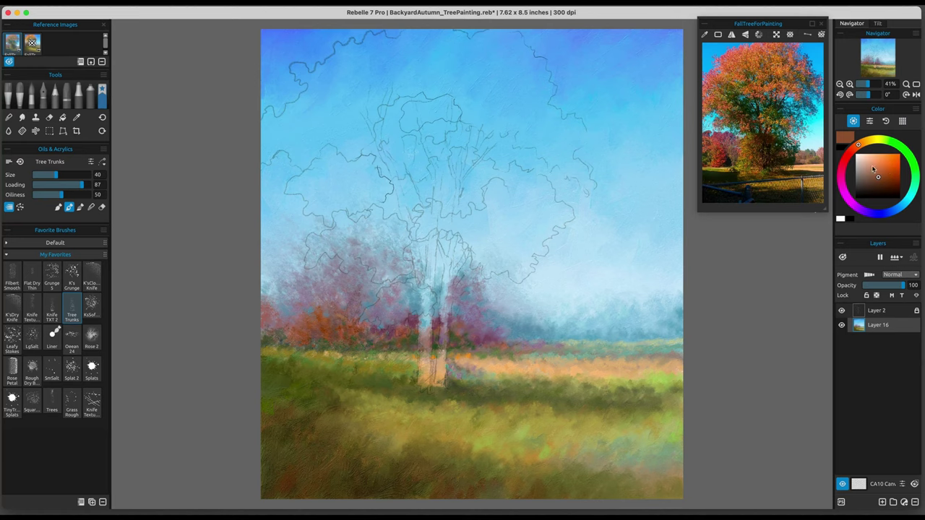
left_click(887, 185)
left_click_drag(425, 385, 453, 96)
mouse_move(439, 383)
left_mouse_down()
mouse_move(461, 151)
mouse_move(513, 127)
left_mouse_up()
mouse_move(450, 282)
left_mouse_down()
mouse_move(481, 237)
mouse_move(414, 240)
mouse_move(381, 153)
mouse_move(394, 89)
left_mouse_up()
left_click_drag(446, 258, 437, 237)
left_click_drag(427, 215, 404, 155)
mouse_move(435, 164)
left_mouse_down()
mouse_move(422, 107)
mouse_move(448, 143)
left_mouse_up()
mouse_move(442, 385)
left_mouse_down()
mouse_move(447, 306)
mouse_move(474, 244)
mouse_move(499, 222)
left_mouse_up()
mouse_move(431, 287)
left_mouse_down()
mouse_move(427, 383)
mouse_move(438, 192)
mouse_move(469, 124)
left_mouse_up()
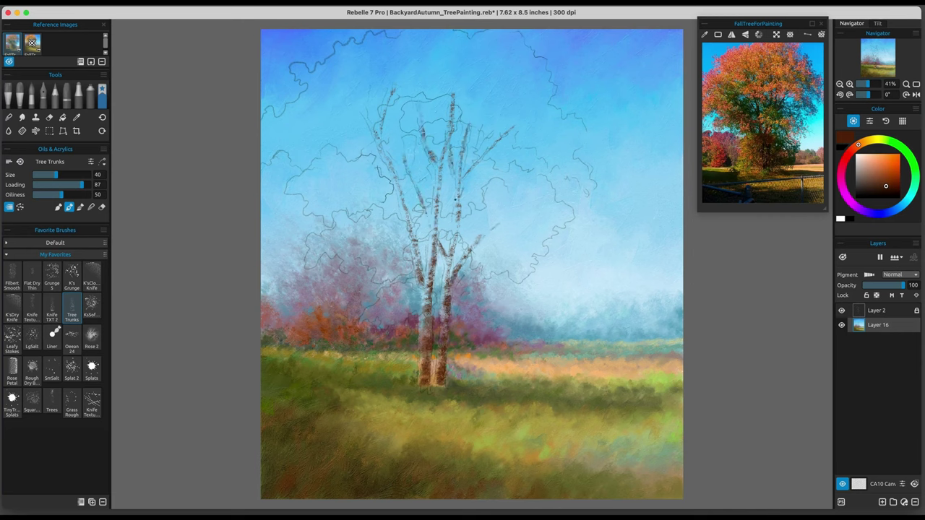
mouse_move(425, 277)
left_mouse_down()
mouse_move(408, 209)
mouse_move(420, 264)
left_mouse_up()
Step: Add light orange highlights to the two trunks with the Tree Trunks brush
left_click(883, 173)
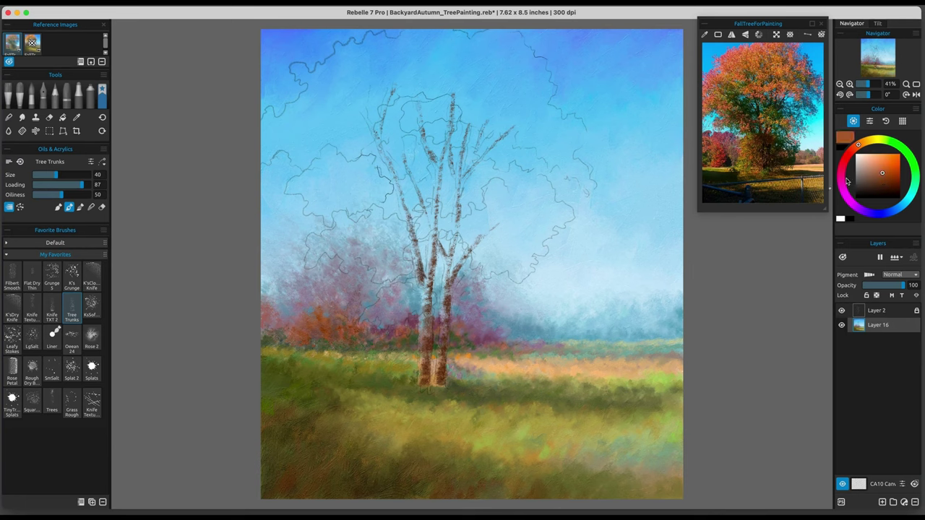
left_click(877, 161)
mouse_move(424, 344)
left_mouse_down()
mouse_move(432, 239)
mouse_move(382, 159)
mouse_move(440, 272)
mouse_move(438, 381)
left_mouse_up()
left_click_drag(446, 293, 443, 340)
left_click(865, 141)
left_click_drag(425, 305, 421, 363)
left_click_drag(445, 308, 437, 355)
Step: Paint light yellow highlights down both trunks and onto the lower left branch
left_click(875, 138)
left_click(880, 157)
mouse_move(423, 325)
left_mouse_down()
mouse_move(421, 359)
mouse_move(439, 376)
left_mouse_up()
left_click_drag(444, 295, 442, 312)
left_click_drag(416, 250, 416, 269)
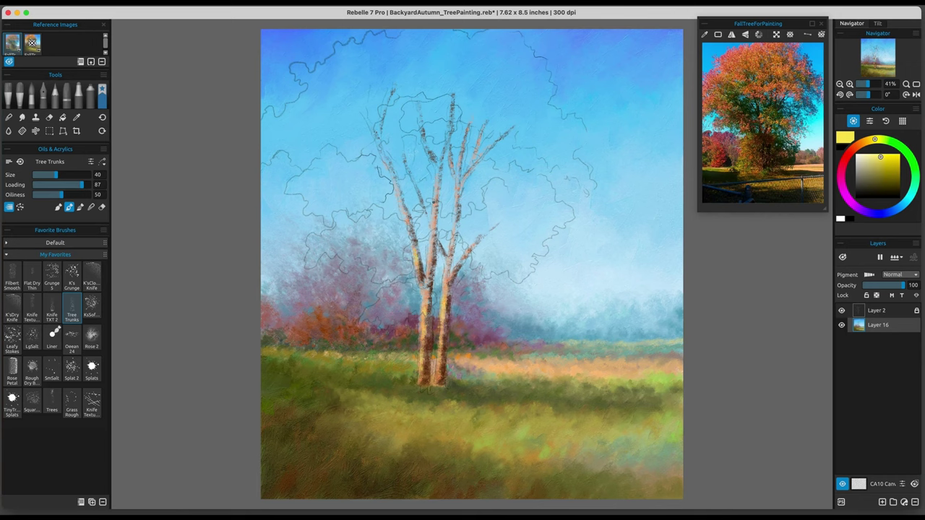
Step: Paint dark magenta shadows along the right sides of the trunks and branches
left_click(841, 182)
left_click(887, 185)
mouse_move(429, 351)
left_mouse_down()
mouse_move(429, 384)
mouse_move(429, 299)
left_mouse_up()
left_click(887, 188)
mouse_move(443, 358)
left_mouse_down()
mouse_move(448, 278)
mouse_move(483, 238)
left_mouse_up()
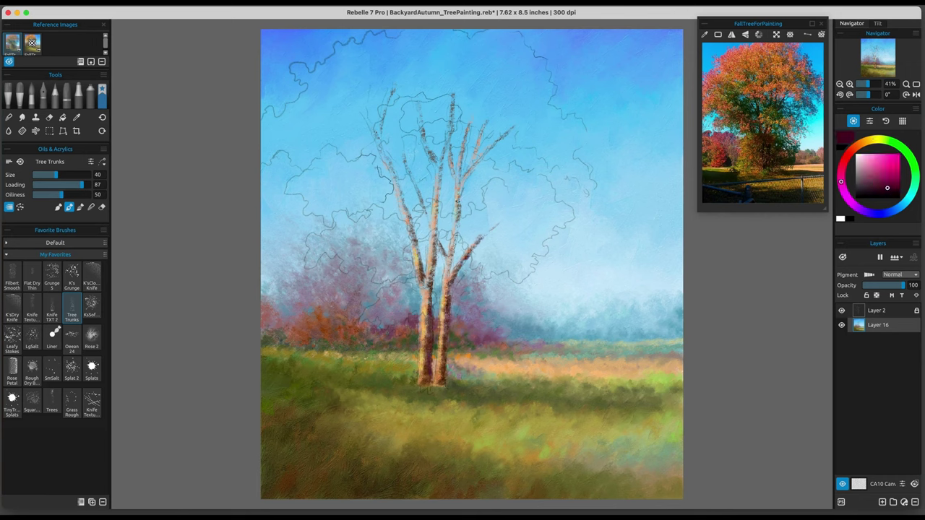
mouse_move(460, 189)
left_mouse_down()
mouse_move(451, 271)
mouse_move(460, 205)
left_mouse_up()
left_click_drag(436, 223, 435, 241)
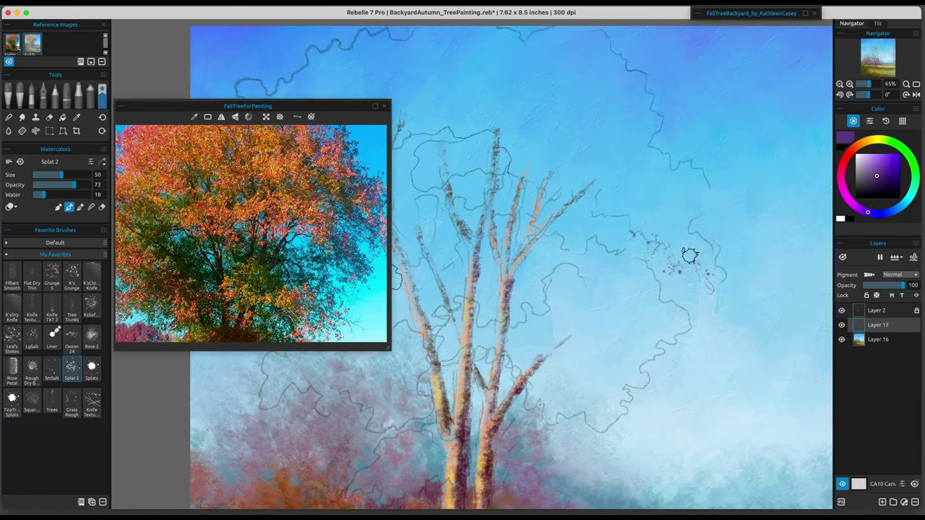
Step: Scatter purple leaf clusters with Splat 2 on Layer 17 over the upper right and lower right foliage areas
mouse_move(612, 223)
left_mouse_down()
mouse_move(585, 209)
mouse_move(583, 179)
left_mouse_up()
mouse_move(652, 224)
left_mouse_down()
mouse_move(661, 244)
mouse_move(682, 253)
left_mouse_up()
left_click_drag(544, 385, 519, 415)
mouse_move(557, 410)
left_mouse_down()
mouse_move(605, 422)
mouse_move(587, 394)
mouse_move(538, 372)
left_mouse_up()
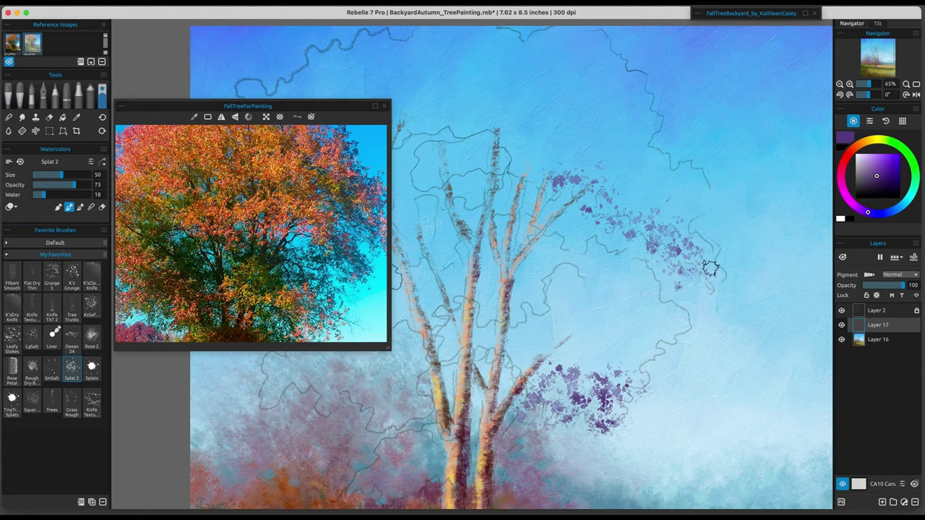
left_click_drag(708, 184, 665, 177)
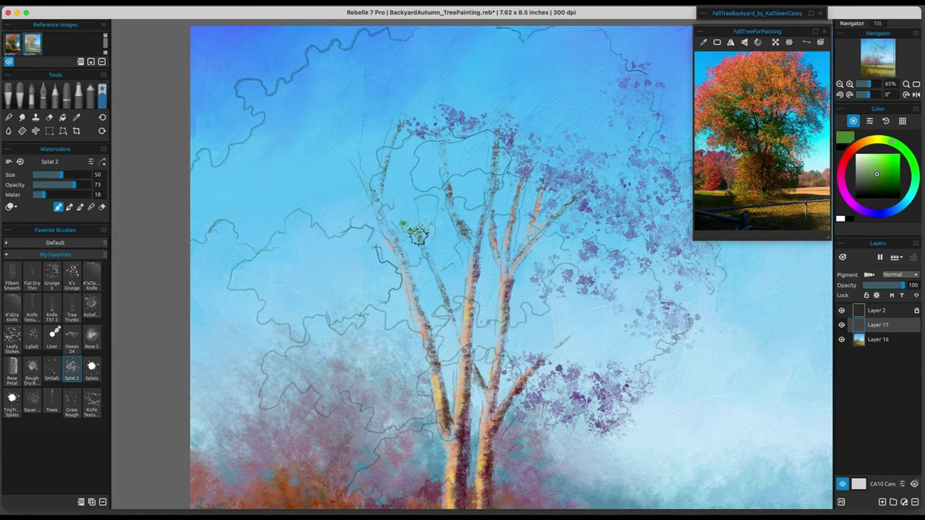
Step: Scatter green leaf clusters over the upper left canopy, around the branches and among the purple leaves on the right
mouse_move(417, 235)
left_mouse_down()
mouse_move(404, 166)
mouse_move(433, 238)
mouse_move(362, 210)
mouse_move(383, 281)
left_mouse_up()
mouse_move(456, 320)
left_mouse_down()
mouse_move(524, 336)
mouse_move(408, 343)
mouse_move(513, 433)
mouse_move(546, 405)
mouse_move(405, 282)
mouse_move(394, 141)
mouse_move(520, 213)
mouse_move(498, 184)
mouse_move(542, 333)
mouse_move(556, 466)
mouse_move(398, 329)
mouse_move(462, 221)
mouse_move(525, 293)
mouse_move(592, 217)
mouse_move(563, 182)
mouse_move(621, 401)
left_mouse_up()
left_click_drag(706, 246, 636, 263)
left_click_drag(571, 225, 625, 284)
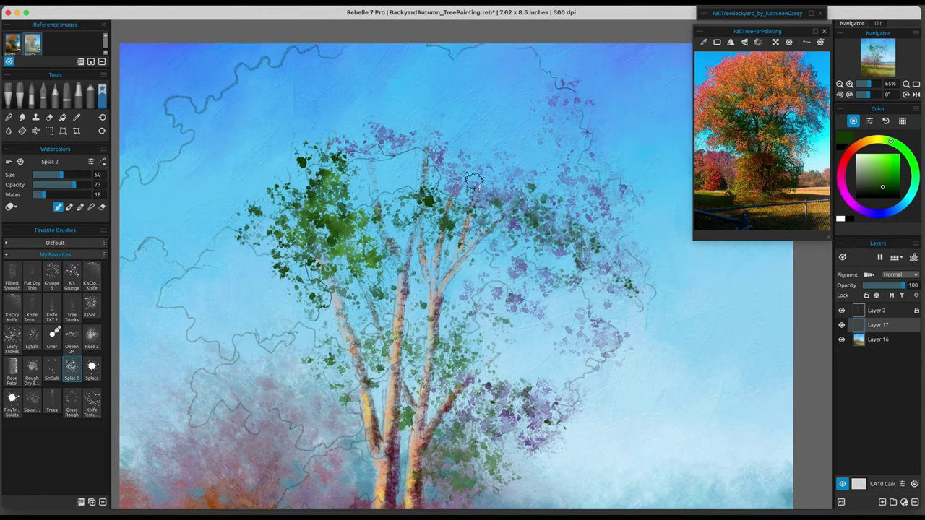
mouse_move(540, 409)
left_mouse_down()
mouse_move(454, 357)
mouse_move(531, 397)
left_mouse_up()
Step: Add mid and light green leaf clusters along the left edge and top of the canopy
left_click(876, 173)
mouse_move(258, 333)
left_mouse_down()
mouse_move(205, 345)
mouse_move(200, 327)
mouse_move(274, 425)
mouse_move(331, 433)
mouse_move(230, 220)
left_mouse_up()
mouse_move(276, 201)
left_mouse_down()
mouse_move(305, 168)
mouse_move(377, 138)
left_mouse_up()
left_click(874, 166)
mouse_move(205, 252)
left_mouse_down()
mouse_move(177, 253)
mouse_move(178, 263)
left_mouse_up()
mouse_move(210, 312)
left_mouse_down()
mouse_move(205, 387)
mouse_move(195, 229)
left_mouse_up()
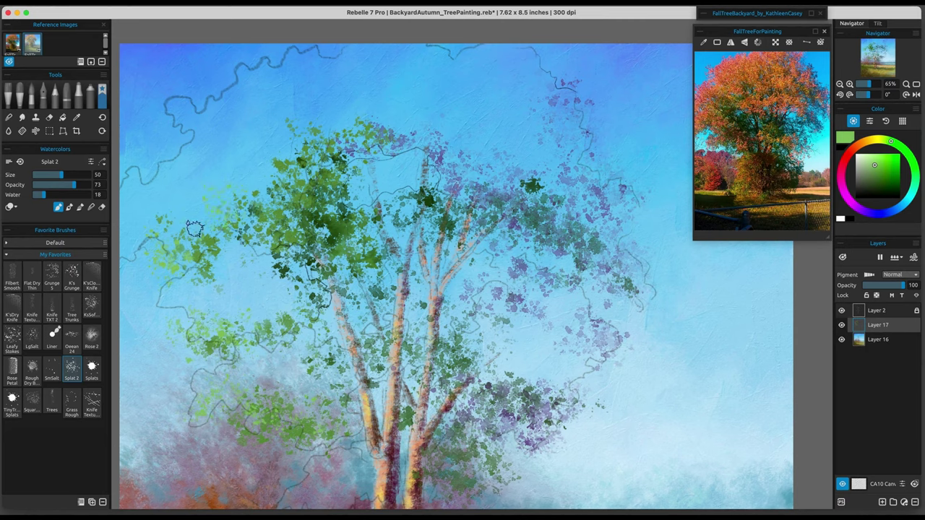
Step: Fill the centre of the canopy around the branches with leaves in a darker, saturated green
left_click_drag(433, 274, 442, 257)
left_click(884, 179)
mouse_move(360, 246)
left_mouse_down()
mouse_move(362, 273)
mouse_move(434, 342)
mouse_move(369, 306)
left_mouse_up()
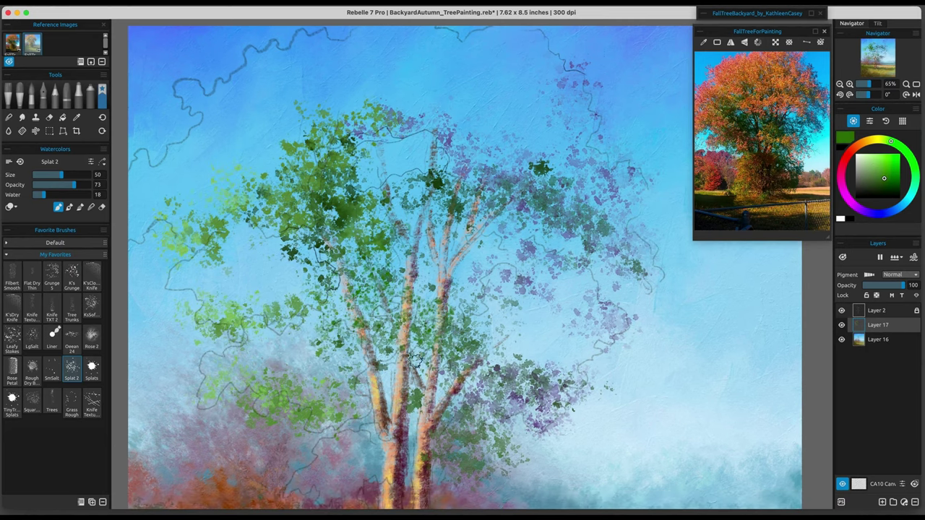
left_click_drag(427, 325, 435, 184)
left_click_drag(399, 312, 371, 323)
Step: Sample the dark purple near the trunks and add purple shadow leaves around the lower trunks and right-hand foliage
left_click(411, 362, "alt")
mouse_move(422, 370)
left_mouse_down()
mouse_move(413, 277)
mouse_move(510, 322)
mouse_move(436, 306)
mouse_move(433, 325)
mouse_move(466, 365)
mouse_move(346, 286)
mouse_move(435, 306)
mouse_move(435, 256)
mouse_move(477, 310)
mouse_move(552, 320)
left_mouse_up()
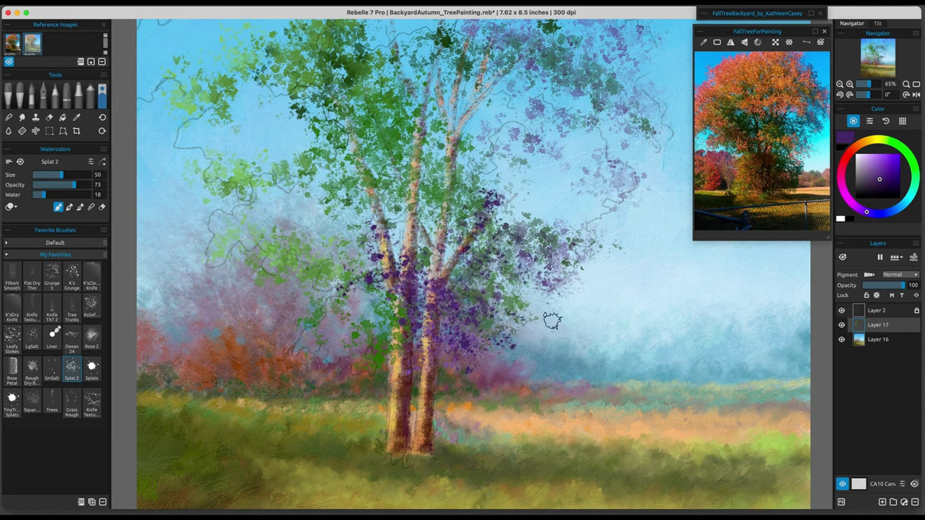
left_click_drag(471, 235, 492, 199)
left_click(617, 94)
left_click(576, 77)
left_click(575, 258)
left_click(521, 84)
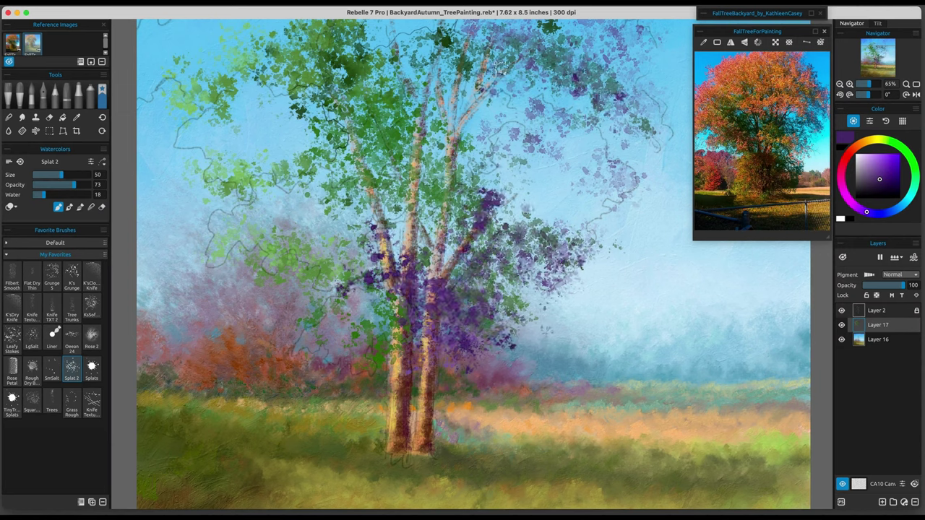
left_click(471, 215)
left_click(531, 190)
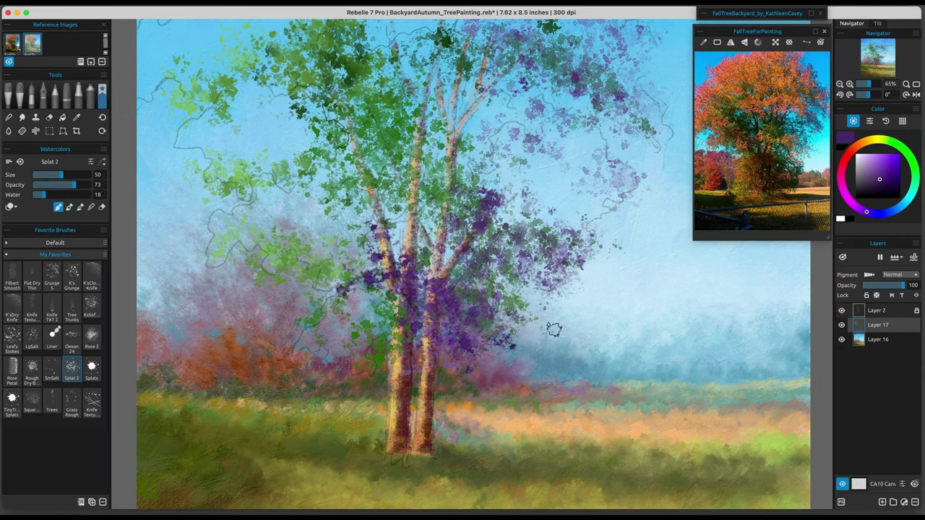
Step: Blend the edges of the leaf clusters across the canopy and beside the lower right branch
left_click(91, 208)
left_click(354, 76)
left_click(293, 93)
left_click(224, 97)
left_click(477, 96)
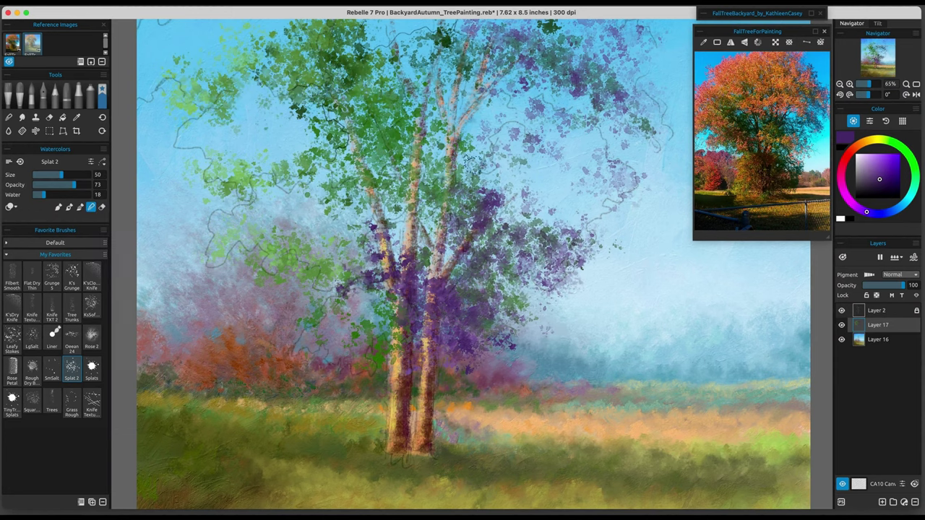
left_click_drag(509, 180, 492, 294)
Step: Sample a dark green from the foliage and deepen the upper left leaf mass with it
left_click(326, 182, "alt")
left_click_drag(318, 190, 390, 244)
left_click(347, 256)
left_click(284, 193)
left_click(316, 163)
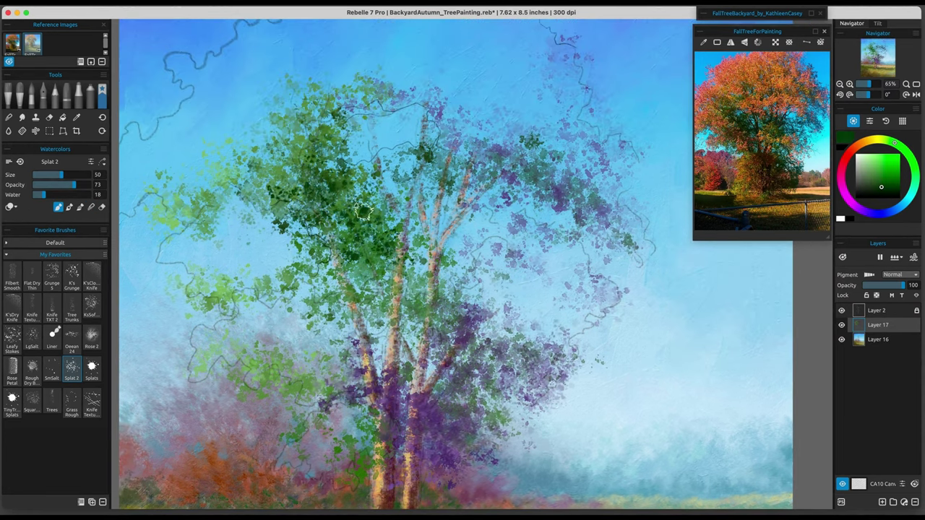
Step: Add dark purple leaf accents within the dark green foliage on the upper left
left_click(866, 212)
left_click(881, 181)
mouse_move(322, 227)
left_mouse_down()
mouse_move(330, 149)
mouse_move(352, 210)
mouse_move(378, 204)
left_mouse_up()
left_click(388, 235)
Step: Blend the purple and green leaf clusters in the upper right canopy
left_click(91, 207)
mouse_move(506, 195)
left_mouse_down()
mouse_move(545, 218)
mouse_move(576, 216)
mouse_move(465, 176)
mouse_move(499, 163)
left_mouse_up()
mouse_move(444, 147)
left_mouse_down()
mouse_move(415, 148)
mouse_move(595, 199)
mouse_move(611, 222)
mouse_move(549, 249)
left_mouse_up()
Step: Break up the rust foliage on the upper right with Knife TXT 2 strokes in a sampled muted blue
left_click(582, 241, "alt")
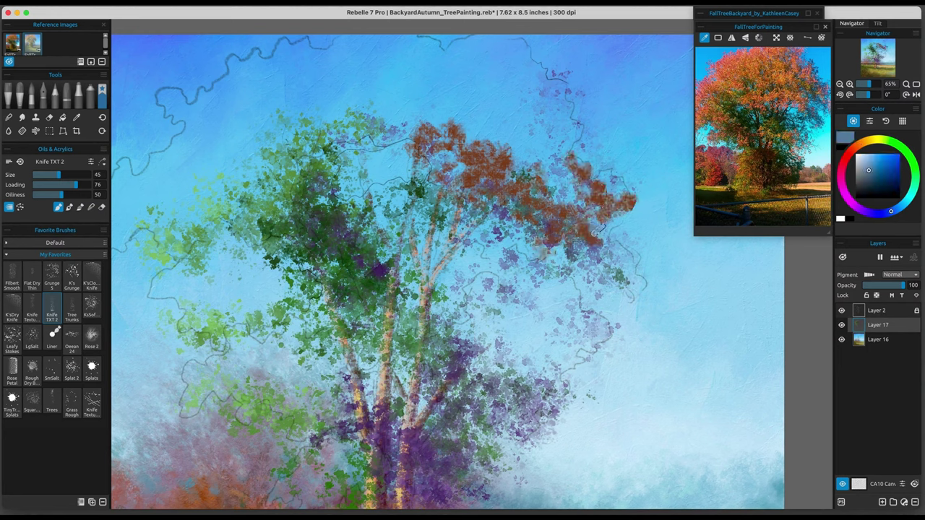
left_click_drag(614, 224, 585, 239)
mouse_move(500, 228)
left_mouse_down()
mouse_move(480, 196)
mouse_move(529, 167)
left_mouse_up()
Step: Sample the rust colour and paint more rust leaf masses over the top, right edge and lower right foliage
left_click(513, 193, "alt")
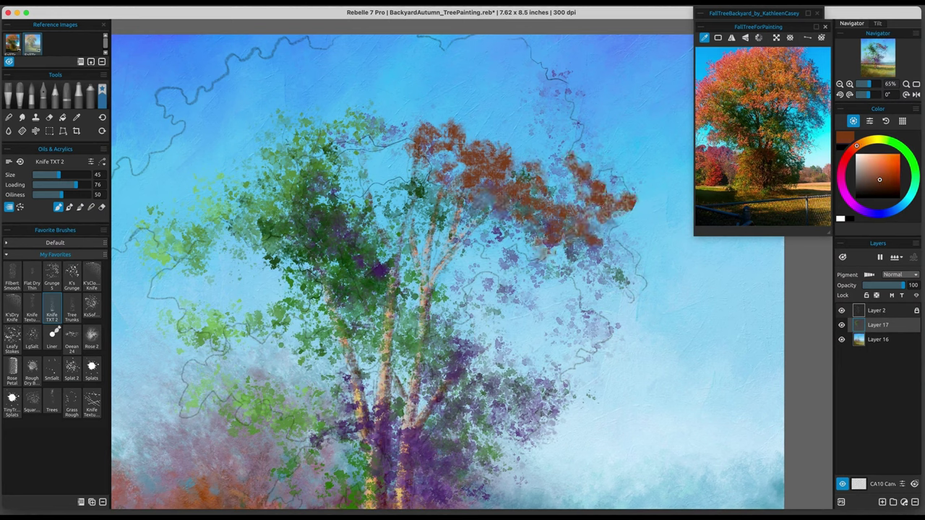
left_click_drag(396, 120, 447, 114)
left_click_drag(527, 102, 538, 75)
left_click_drag(547, 155, 575, 143)
left_click_drag(611, 190, 622, 185)
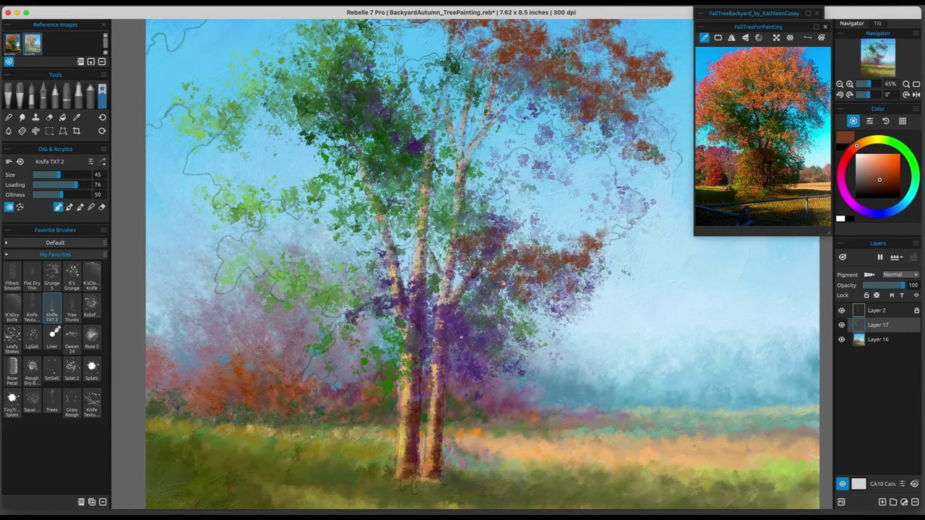
left_click_drag(460, 336, 506, 364)
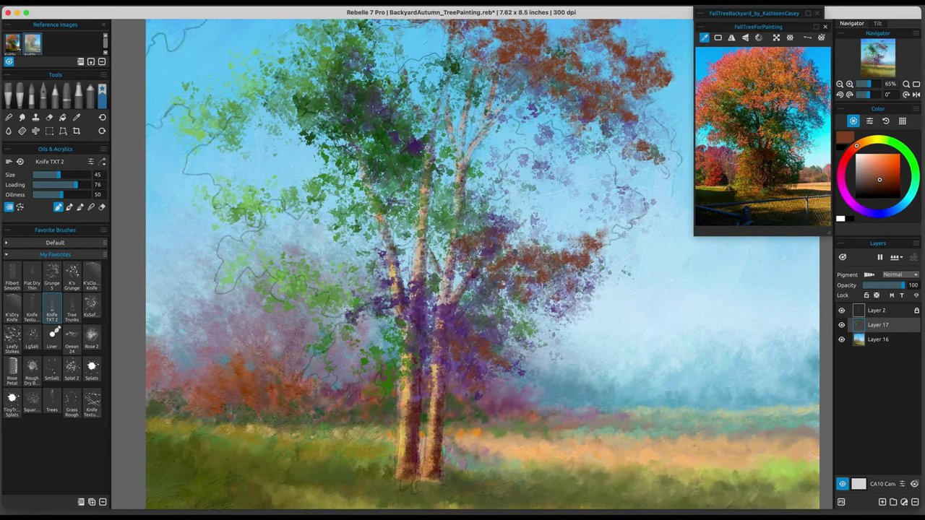
Step: Add Knife TXT 2 strokes over the trunk area and brighten the rust foliage on the lower right
left_click_drag(401, 308, 392, 322)
left_click_drag(480, 274, 515, 290)
mouse_move(473, 240)
left_mouse_down()
mouse_move(571, 267)
mouse_move(556, 303)
mouse_move(498, 209)
mouse_move(543, 237)
left_mouse_up()
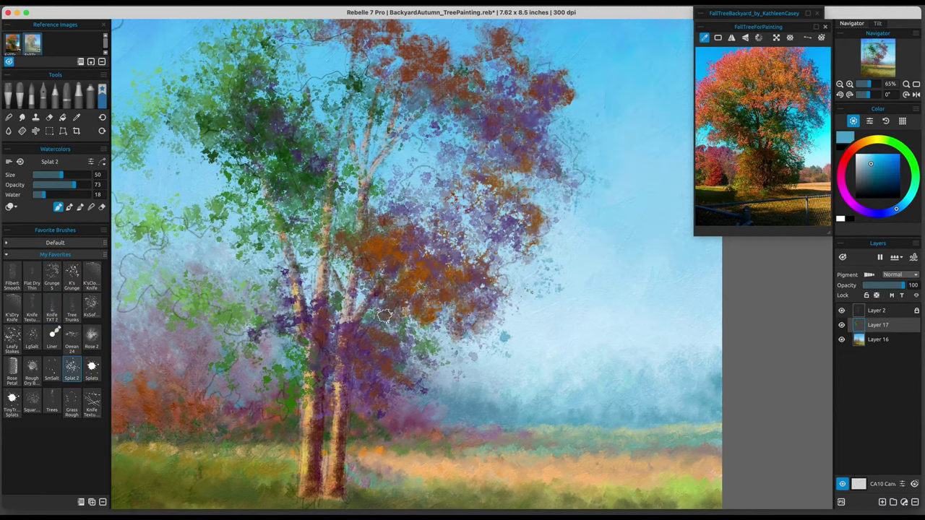
Step: Sample a dark green and scatter Splat 2 leaves over the right side of the canopy and the upper left foliage
left_click(408, 206, "alt")
mouse_move(408, 221)
left_mouse_down()
mouse_move(466, 129)
mouse_move(427, 101)
mouse_move(480, 192)
mouse_move(489, 173)
mouse_move(434, 197)
mouse_move(532, 147)
mouse_move(427, 85)
left_mouse_up()
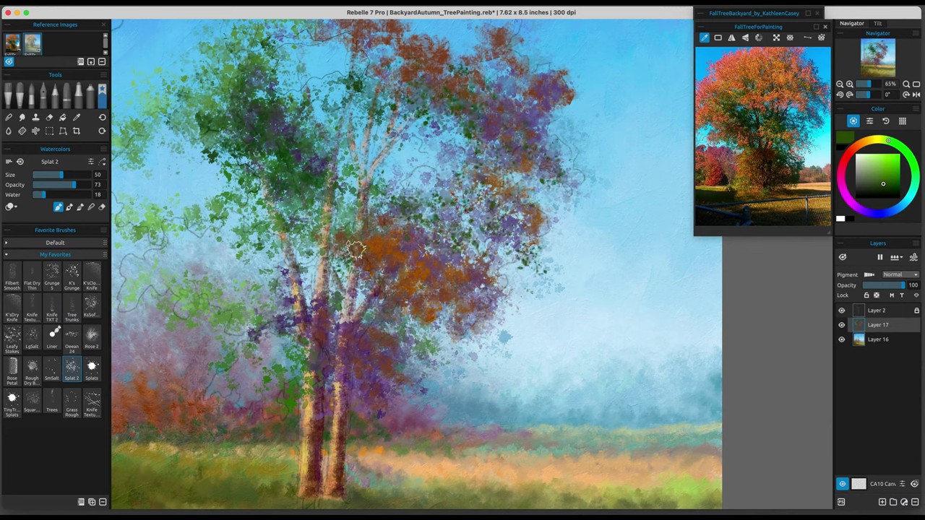
mouse_move(482, 202)
left_mouse_down()
mouse_move(426, 263)
mouse_move(456, 310)
left_mouse_up()
left_click_drag(249, 154, 240, 209)
left_click_drag(197, 126, 177, 138)
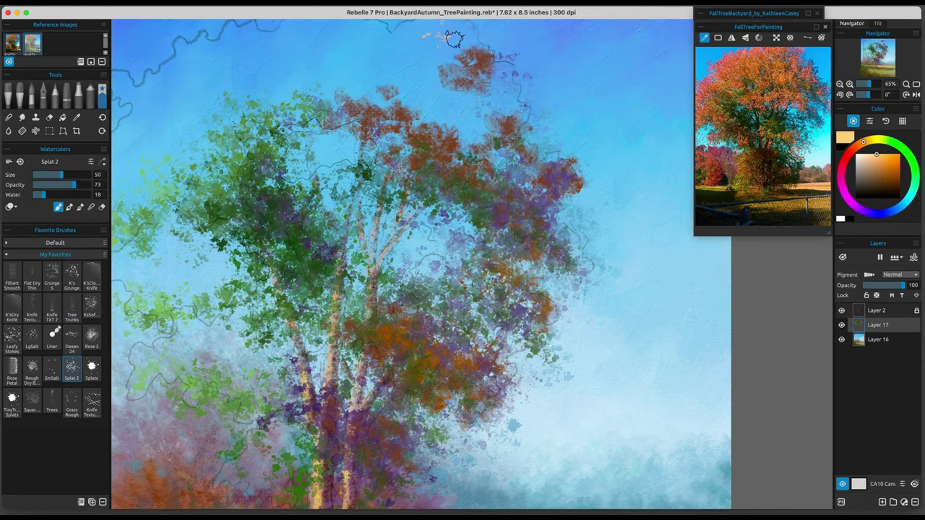
Step: Scatter pale yellow-orange Splat 2 leaves along the sketched outline at the top of the crown
left_click_drag(579, 77, 588, 119)
mouse_move(268, 72)
left_mouse_down()
mouse_move(250, 86)
mouse_move(279, 83)
left_mouse_up()
mouse_move(452, 79)
left_mouse_down()
mouse_move(465, 67)
mouse_move(460, 83)
left_mouse_up()
left_click_drag(477, 94, 531, 160)
Step: Cover the top of the crown with medium orange leaf masses using Knife TXT 2 at size 57
left_click(52, 307)
left_click_drag(448, 170, 464, 210)
mouse_move(396, 144)
left_mouse_down()
mouse_move(459, 155)
mouse_move(454, 217)
mouse_move(369, 139)
mouse_move(470, 130)
mouse_move(398, 120)
left_mouse_up()
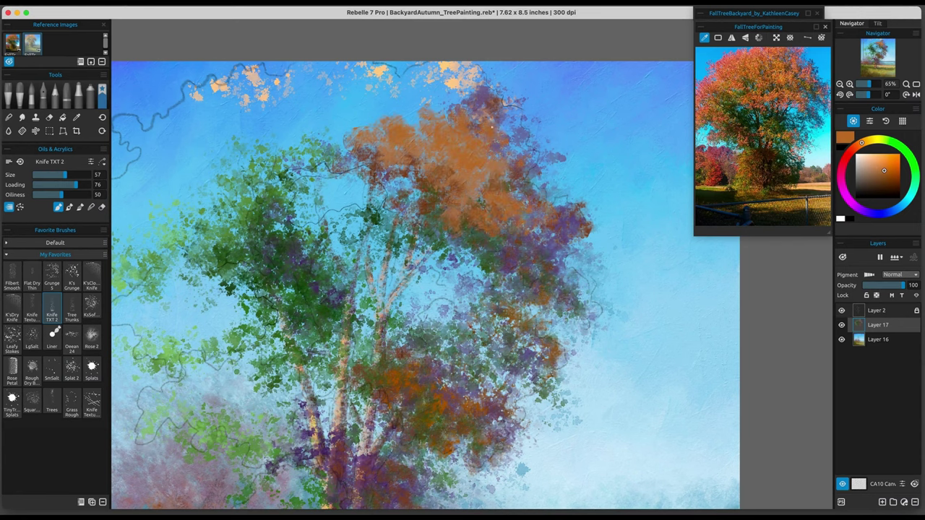
left_click_drag(492, 127, 383, 108)
left_click_drag(456, 110, 468, 94)
mouse_move(378, 107)
left_mouse_down()
mouse_move(343, 144)
mouse_move(381, 76)
left_mouse_up()
left_click_drag(381, 76, 452, 103)
left_click_drag(412, 133, 445, 102)
left_click_drag(496, 114, 472, 118)
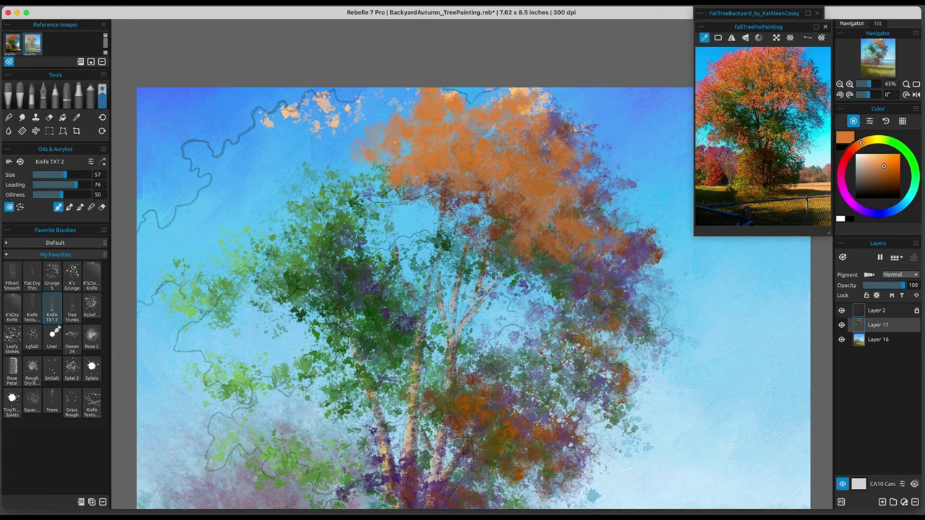
mouse_move(395, 104)
left_mouse_down()
mouse_move(372, 129)
mouse_move(330, 103)
left_mouse_up()
Step: Pick a deeper orange and block in leaf masses over the upper right, upper left, left and central foliage
left_click(889, 170)
mouse_move(447, 137)
left_mouse_down()
mouse_move(447, 170)
mouse_move(489, 170)
left_mouse_up()
left_click_drag(496, 134, 533, 122)
left_click_drag(562, 177, 497, 207)
mouse_move(318, 188)
left_mouse_down()
mouse_move(270, 195)
mouse_move(296, 176)
mouse_move(332, 172)
left_mouse_up()
left_click_drag(367, 170, 383, 163)
left_click_drag(353, 268, 367, 241)
left_click_drag(334, 246, 318, 271)
left_click_drag(467, 279, 541, 283)
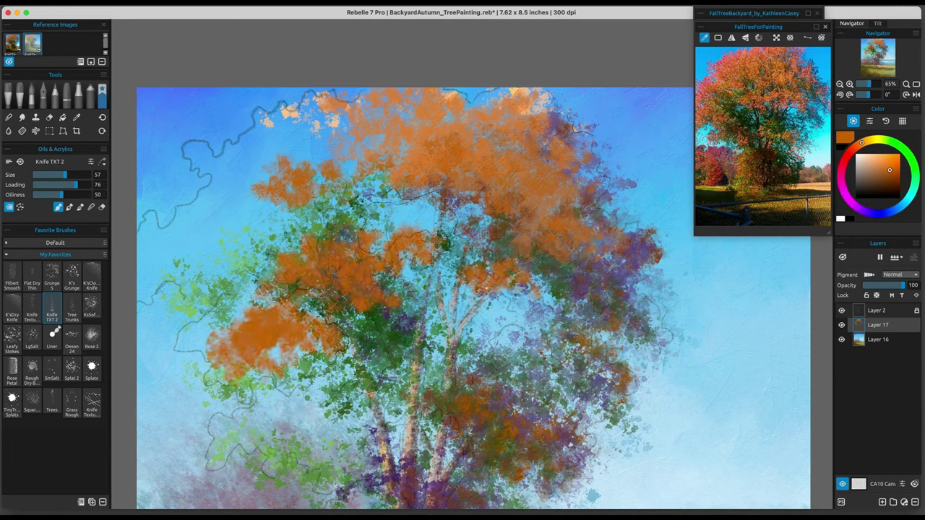
Step: Extend the deep orange masses over the upper right crown, the lower right foliage and the upper left of the canopy
left_click_drag(500, 253, 478, 240)
left_click_drag(479, 145, 518, 128)
left_click_drag(543, 105, 534, 128)
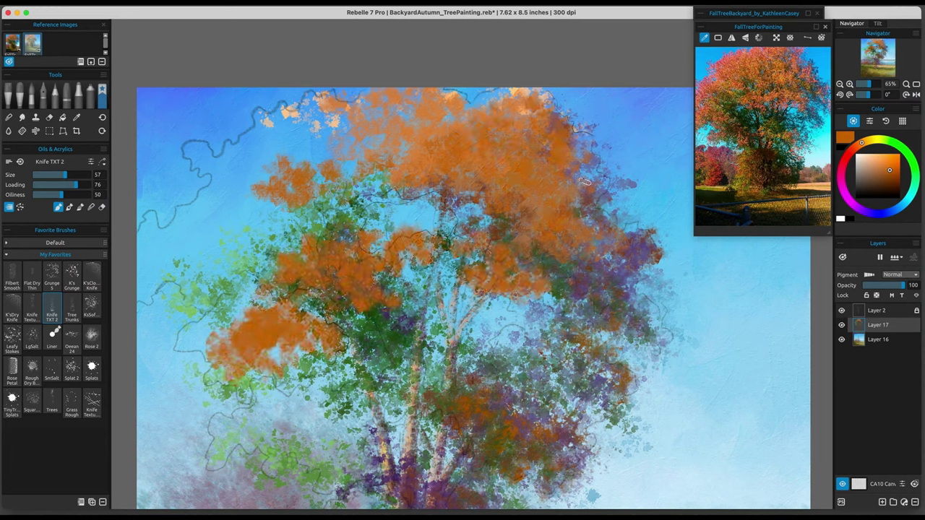
mouse_move(487, 356)
left_mouse_down()
mouse_move(511, 370)
mouse_move(510, 400)
mouse_move(428, 396)
left_mouse_up()
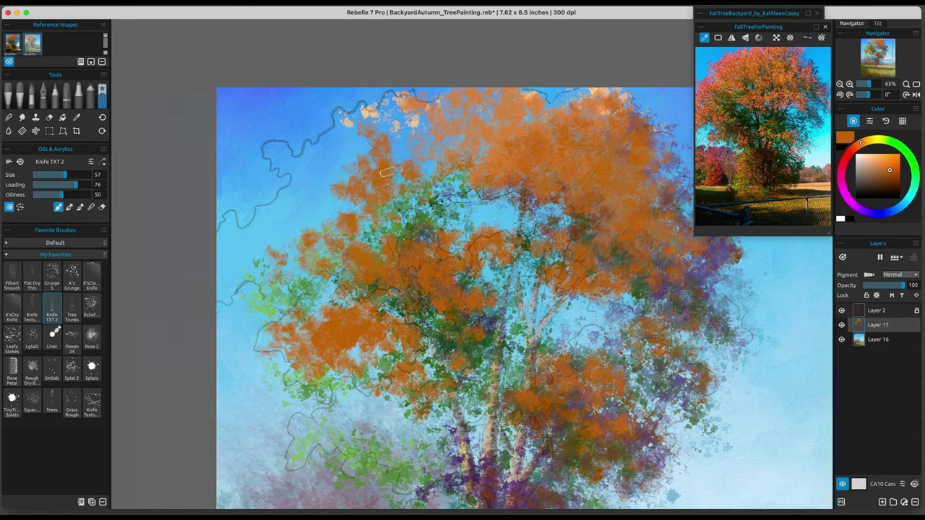
left_click_drag(429, 136, 392, 178)
left_click_drag(392, 150, 446, 121)
left_click_drag(479, 150, 505, 140)
Step: Choose a lighter orange and paint highlights on the crown and the central leaf clusters
left_click(883, 165)
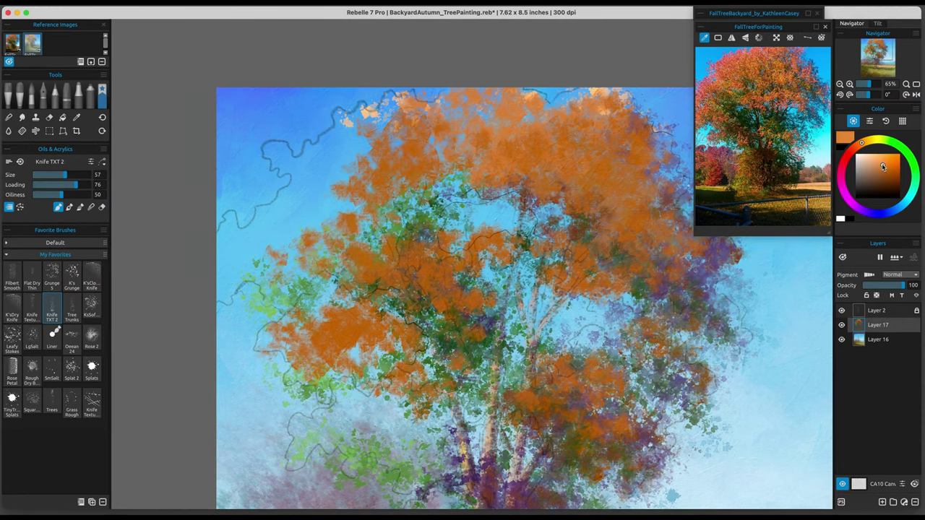
left_click_drag(394, 120, 409, 151)
left_click_drag(498, 164, 520, 143)
left_click_drag(596, 170, 577, 199)
mouse_move(383, 243)
left_mouse_down()
mouse_move(372, 265)
mouse_move(435, 243)
left_mouse_up()
left_click_drag(439, 229, 434, 250)
left_click_drag(410, 273, 383, 289)
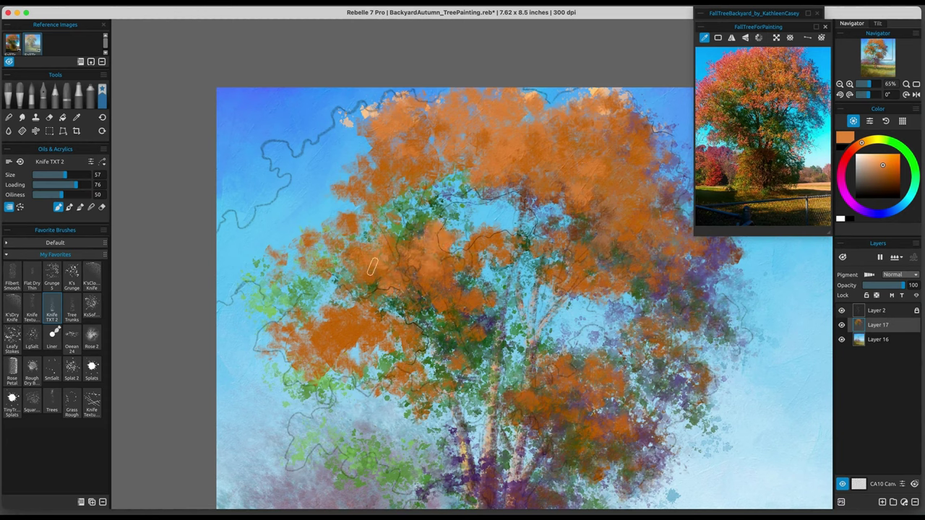
left_click_drag(543, 274, 555, 266)
left_click_drag(573, 248, 586, 259)
Step: Hide and show Layer 2 to compare the foliage with and without the sketched outline
left_click(841, 311)
left_click(841, 311)
left_click(841, 310)
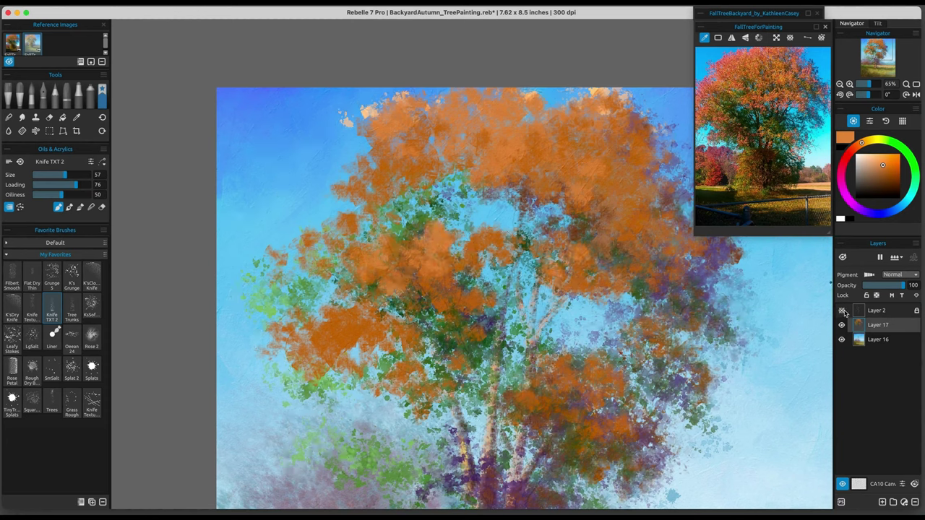
left_click(841, 311)
Step: Fill the upper left of the canopy with orange foliage out to the sketched outline
left_click_drag(296, 217, 346, 199)
left_click_drag(336, 162, 354, 148)
left_click_drag(293, 213, 300, 195)
mouse_move(322, 144)
left_mouse_down()
mouse_move(325, 130)
mouse_move(373, 109)
left_mouse_up()
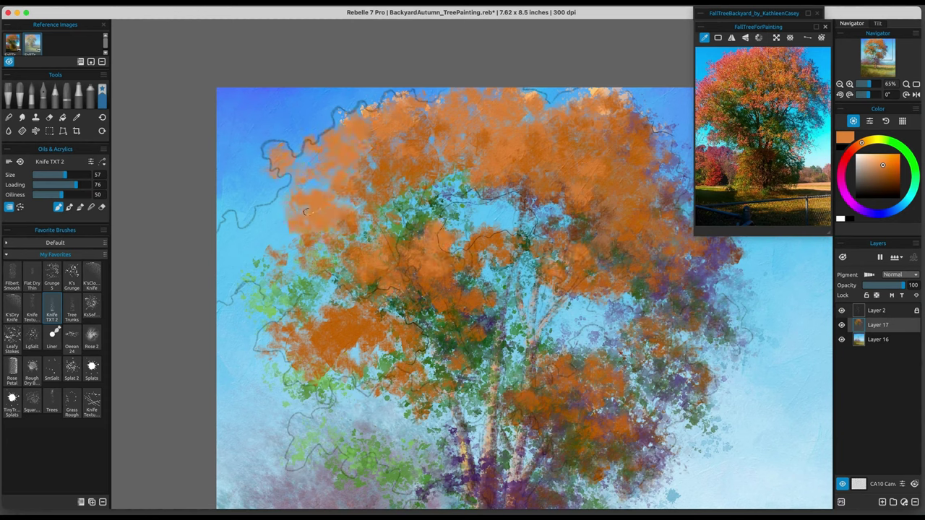
Step: Extend the orange foliage to the canvas's left edge and down over the green leaves on the left branches
left_click_drag(282, 208, 261, 233)
left_click_drag(253, 225, 226, 265)
left_click_drag(284, 227, 222, 247)
left_click_drag(263, 253, 274, 273)
left_click_drag(276, 238, 302, 250)
left_click_drag(278, 339, 260, 358)
left_click_drag(329, 306, 318, 349)
left_click_drag(283, 366, 292, 379)
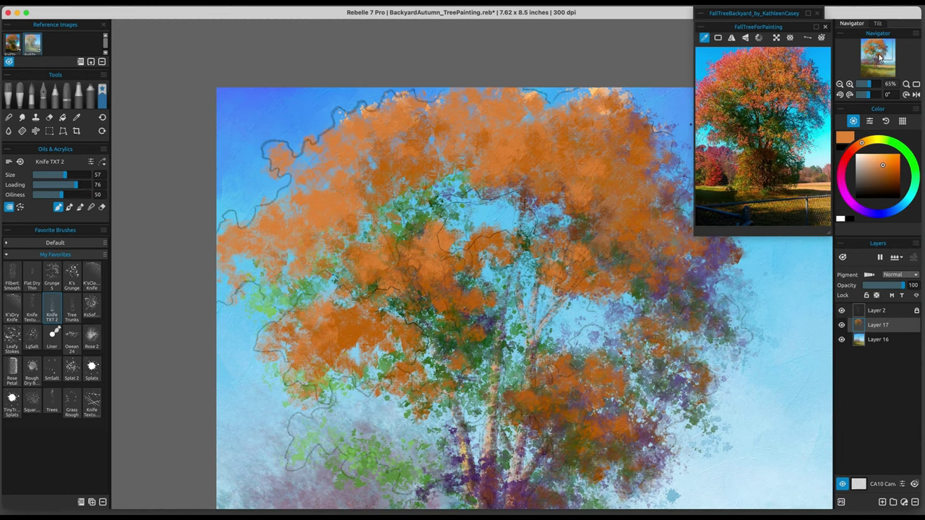
Step: Block in orange foliage over the lowest left branches inside the sketched outline
left_click_drag(882, 50, 881, 57)
left_click_drag(372, 311, 340, 306)
mouse_move(317, 318)
left_mouse_down()
mouse_move(281, 354)
mouse_move(336, 294)
left_mouse_up()
left_click_drag(394, 293, 435, 339)
left_click_drag(449, 282, 471, 297)
left_click_drag(377, 312, 362, 332)
left_click_drag(312, 293, 280, 338)
Step: Choose a paler orange and highlight the outer leaf clusters along the left side of the tree
left_click(880, 158)
left_click_drag(290, 211, 275, 229)
left_click_drag(316, 182, 277, 221)
left_click_drag(301, 214, 291, 238)
left_click_drag(351, 169, 307, 207)
left_click_drag(275, 84, 236, 116)
left_click_drag(310, 55, 298, 76)
left_click_drag(247, 89, 222, 134)
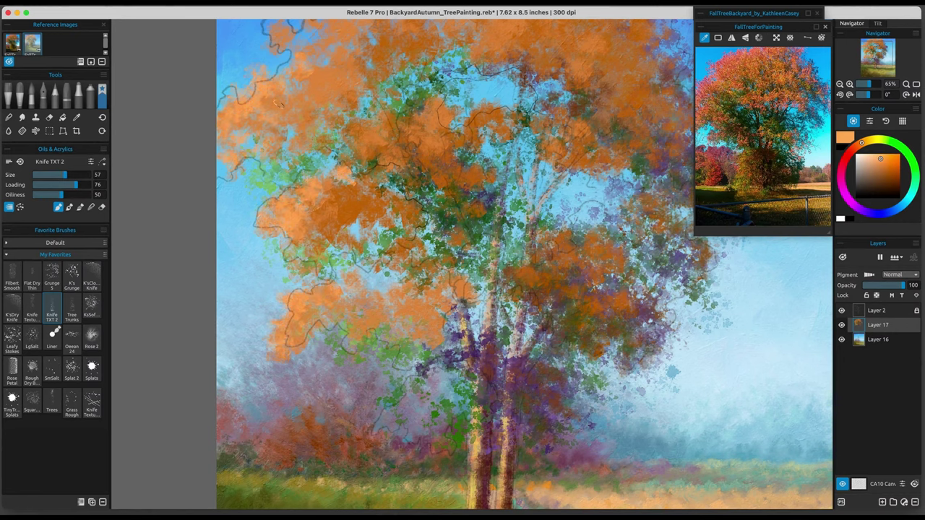
left_click_drag(269, 113, 235, 140)
left_click_drag(314, 29, 268, 49)
Step: Add pale orange highlights to the lower left, lower right and central leaf clusters
left_click_drag(882, 58, 882, 53)
mouse_move(379, 442)
left_mouse_down()
mouse_move(362, 458)
mouse_move(369, 471)
left_mouse_up()
left_click_drag(393, 430, 380, 448)
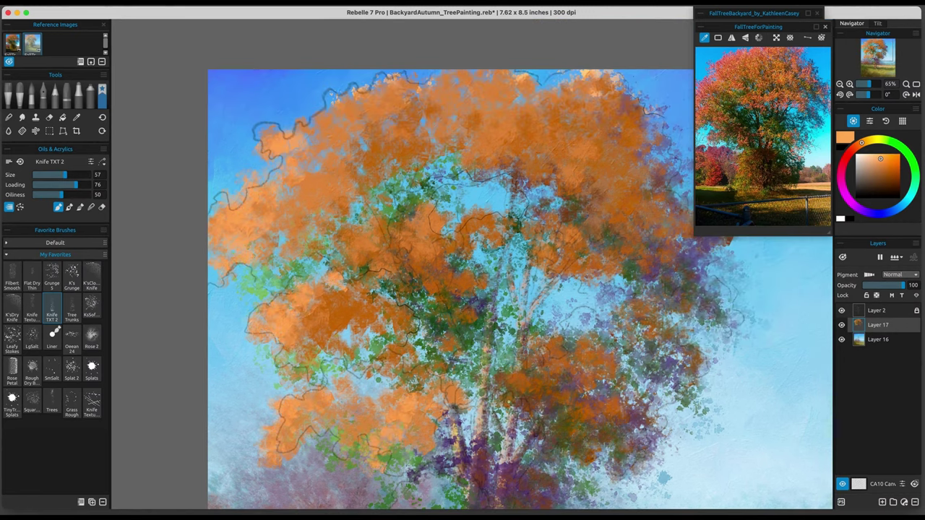
mouse_move(494, 372)
left_mouse_down()
mouse_move(565, 371)
mouse_move(542, 406)
left_mouse_up()
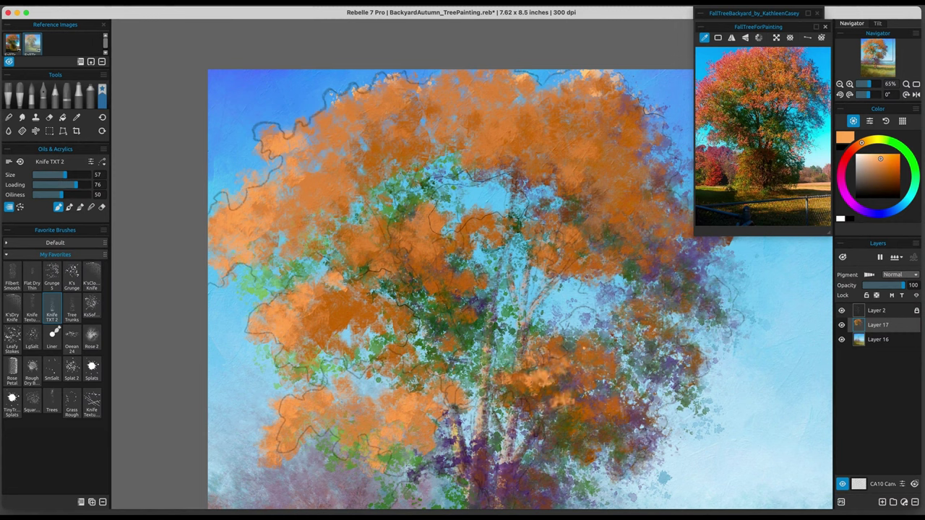
mouse_move(422, 227)
left_mouse_down()
mouse_move(412, 263)
mouse_move(402, 235)
left_mouse_up()
left_click_drag(393, 233, 383, 245)
left_click_drag(443, 221, 436, 235)
left_click_drag(457, 265, 414, 286)
left_click_drag(555, 251, 542, 264)
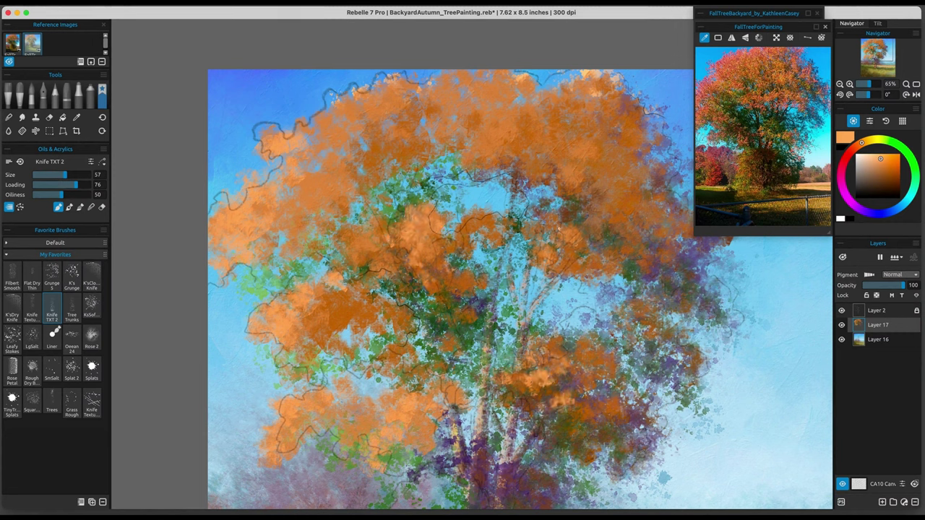
Step: Paint pale orange highlights on the upper right foliage, the top of the crown and the upper left clusters
left_click_drag(493, 216, 483, 235)
left_click_drag(552, 171, 538, 186)
left_click_drag(542, 151, 535, 176)
mouse_move(553, 169)
left_mouse_down()
mouse_move(563, 148)
mouse_move(544, 146)
left_mouse_up()
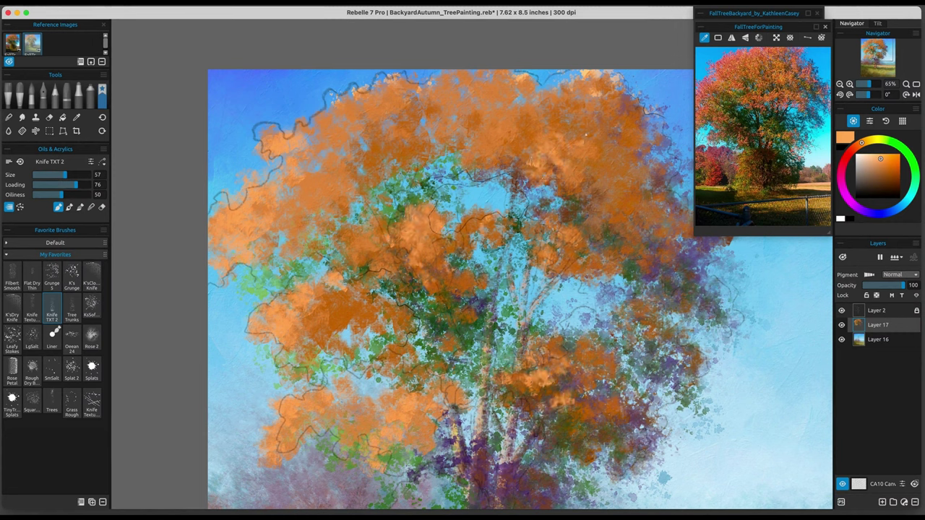
mouse_move(479, 78)
left_mouse_down()
mouse_move(449, 84)
mouse_move(436, 112)
mouse_move(455, 159)
mouse_move(460, 101)
mouse_move(377, 84)
mouse_move(336, 97)
mouse_move(330, 120)
left_mouse_up()
mouse_move(281, 138)
left_mouse_down()
mouse_move(321, 131)
mouse_move(365, 236)
mouse_move(402, 226)
mouse_move(420, 290)
mouse_move(473, 221)
left_mouse_up()
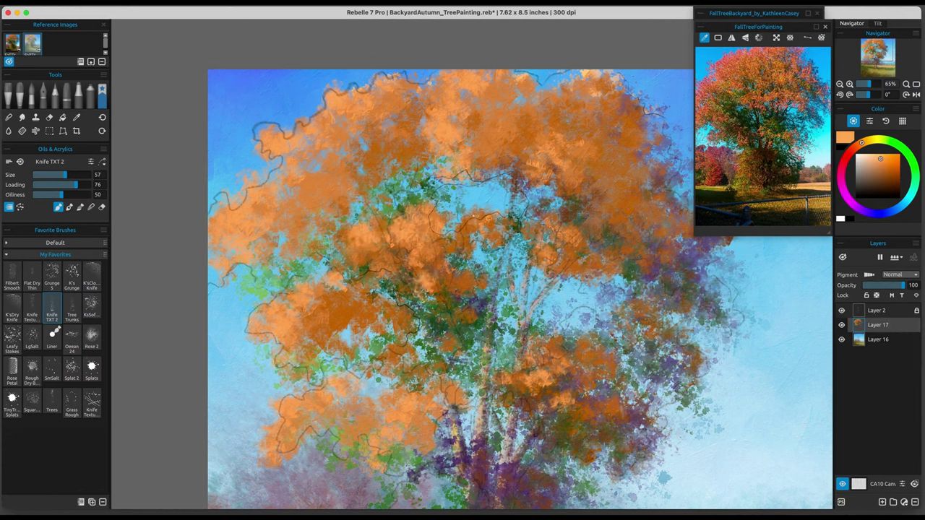
Step: Sample mid-tone oranges from the canopy and blend them into the left, lower left and central leaf clusters
left_click(345, 318, "alt")
mouse_move(347, 330)
left_mouse_down()
mouse_move(337, 341)
mouse_move(317, 304)
left_mouse_up()
mouse_move(377, 405)
left_mouse_down()
mouse_move(347, 394)
mouse_move(341, 425)
left_mouse_up()
left_click(326, 420, "alt")
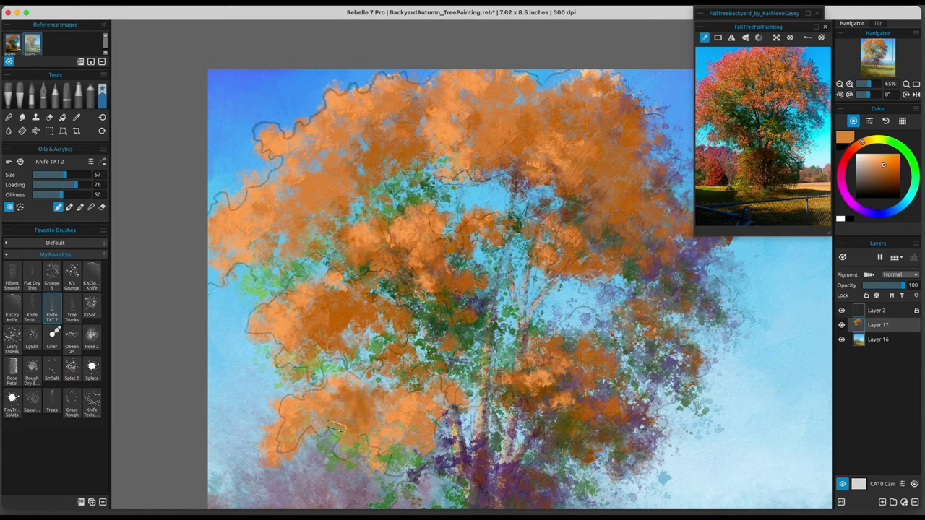
mouse_move(325, 354)
left_mouse_down()
mouse_move(352, 292)
mouse_move(342, 239)
mouse_move(375, 258)
mouse_move(365, 256)
mouse_move(404, 256)
mouse_move(363, 269)
left_mouse_up()
left_click(362, 253, "alt")
left_click(366, 257, "alt")
left_click(503, 242, "alt")
left_click(379, 247, "alt")
left_click_drag(383, 262, 407, 257)
Step: Break up the left clusters and the crown with strokes of a sampled darker orange
left_click(395, 248, "alt")
left_click_drag(396, 357, 378, 376)
left_click_drag(411, 331, 369, 388)
mouse_move(426, 387)
left_mouse_down()
mouse_move(464, 362)
mouse_move(455, 373)
left_mouse_up()
left_click_drag(420, 390, 425, 414)
left_click_drag(425, 96, 413, 106)
left_click_drag(422, 175, 411, 198)
left_click_drag(482, 203, 460, 214)
mouse_move(504, 178)
left_mouse_down()
mouse_move(499, 196)
mouse_move(499, 178)
left_mouse_up()
left_click_drag(541, 164, 519, 182)
left_click_drag(574, 168, 540, 185)
Step: Sample darker tones from the canopy and touch up the shaded middle and lower right foliage
scroll(472, 264, "down", 3)
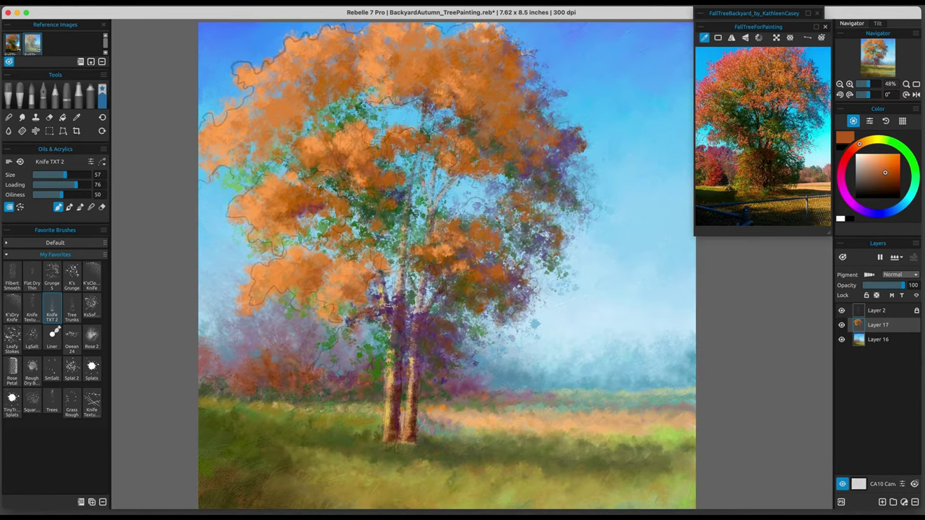
left_click(391, 220, "alt")
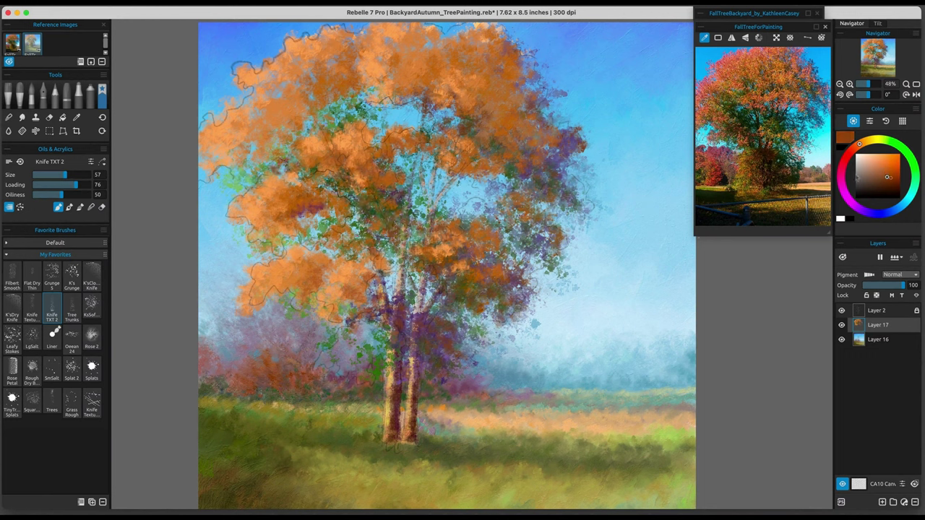
left_click(432, 340, "alt")
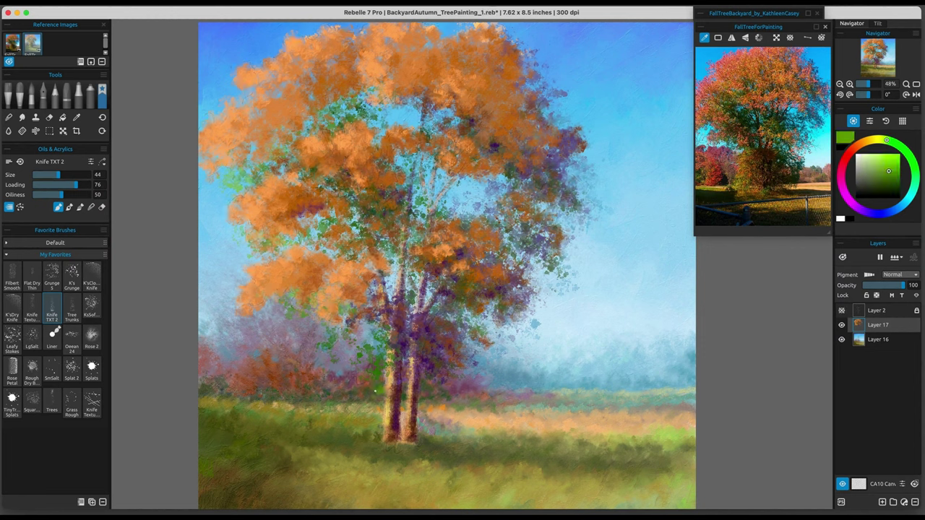
Step: Paint bright and darker green leaf clusters around the lower trunks with Knife TXT 2
mouse_move(383, 377)
left_mouse_down()
mouse_move(364, 396)
mouse_move(420, 407)
mouse_move(358, 386)
mouse_move(372, 418)
mouse_move(429, 416)
mouse_move(394, 414)
left_mouse_up()
left_click(892, 180)
left_click_drag(383, 396, 363, 406)
left_click_drag(428, 408, 442, 419)
left_click(454, 404)
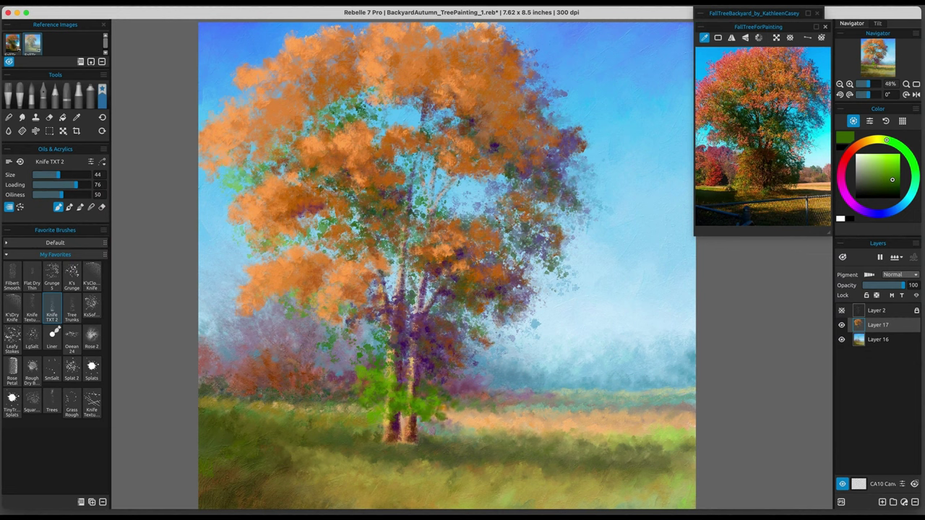
Step: Work sampled light orange and light green touches into the leaves around the lower trunks
left_click(346, 282, "alt")
left_click_drag(377, 406, 396, 398)
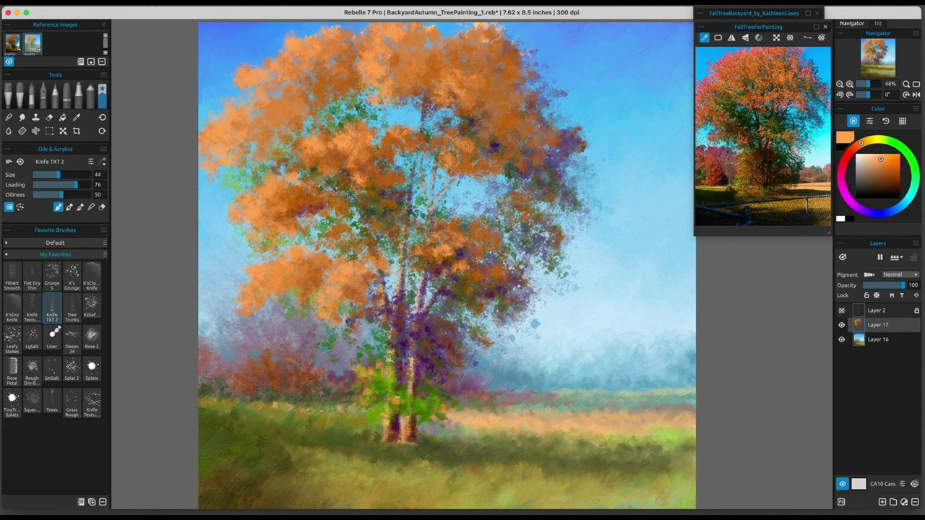
left_click(417, 401, "alt")
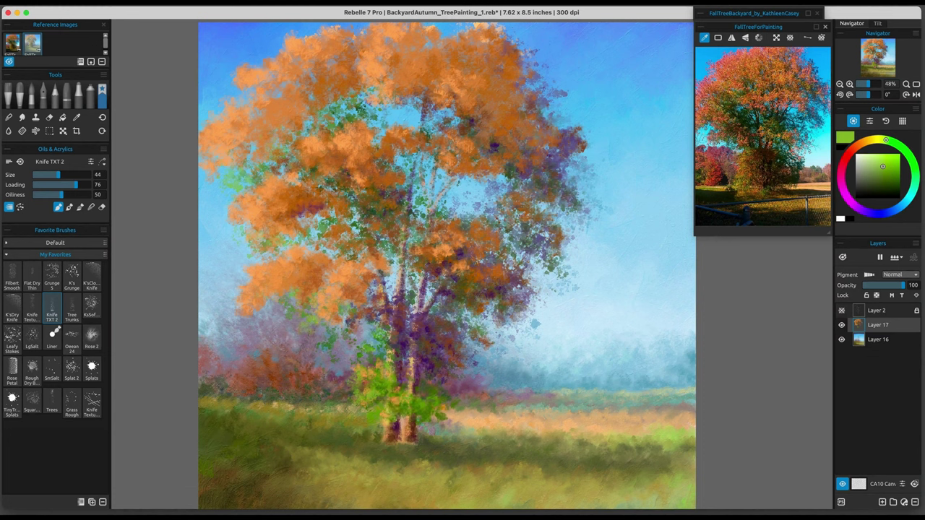
Step: Pick a colour from the photo reference, adjust its hue to a rusty orange, and paint it around the trunk base
left_click(774, 200)
left_click_drag(858, 147, 862, 144)
left_click_drag(403, 415, 408, 430)
left_click_drag(375, 409, 376, 430)
Step: Paint sampled yellow-green leaves left of the lower trunks and under the lower left foliage
left_click(373, 376, "alt")
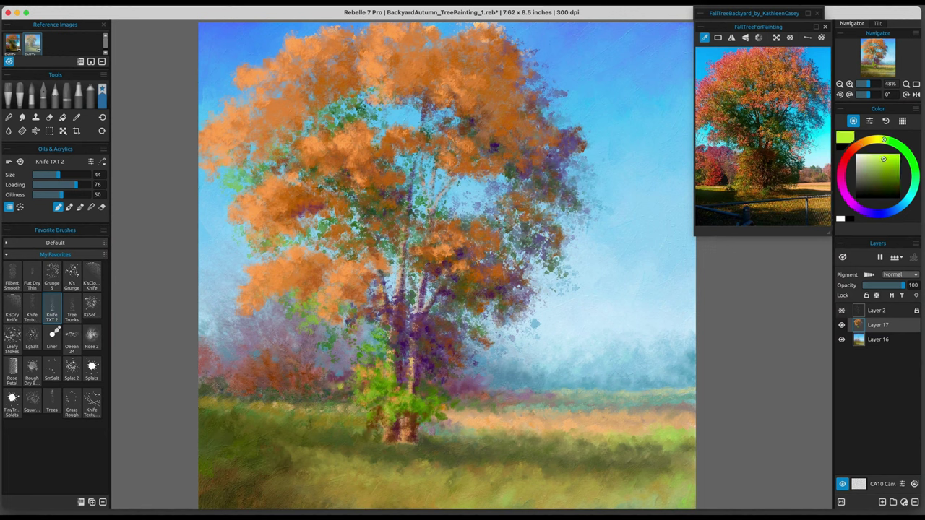
left_click_drag(343, 363, 352, 406)
left_click_drag(308, 319, 313, 338)
left_click(263, 287, "alt")
left_click_drag(261, 307, 253, 318)
Step: Sample a pale yellow, highlight the lower left foliage, and speckle the green leaves by the trunks using Splat 2
left_click(391, 355, "alt")
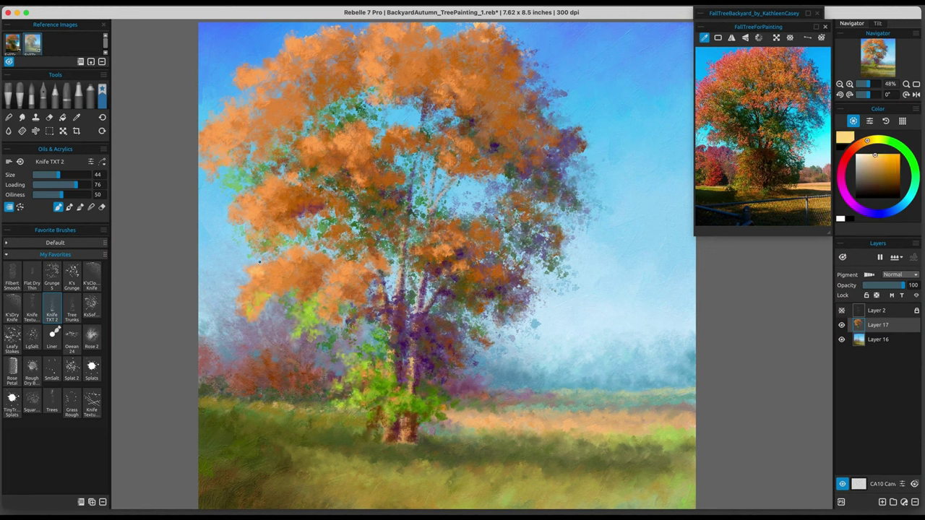
left_click_drag(275, 263, 285, 262)
left_click(72, 369)
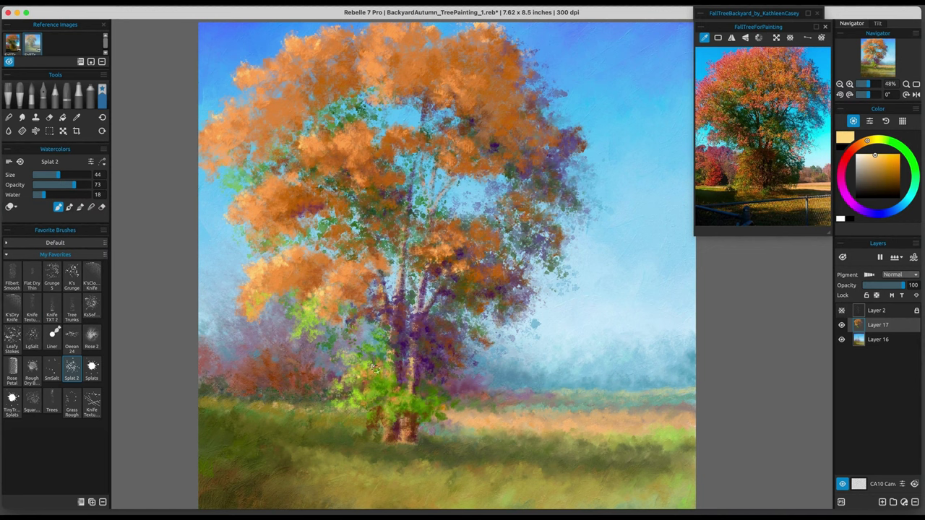
Step: Scatter sampled dark green and purple Splat 2 leaves over the shaded side of the foliage at the trunk base
left_click(402, 414, "alt")
left_click(410, 404, "alt")
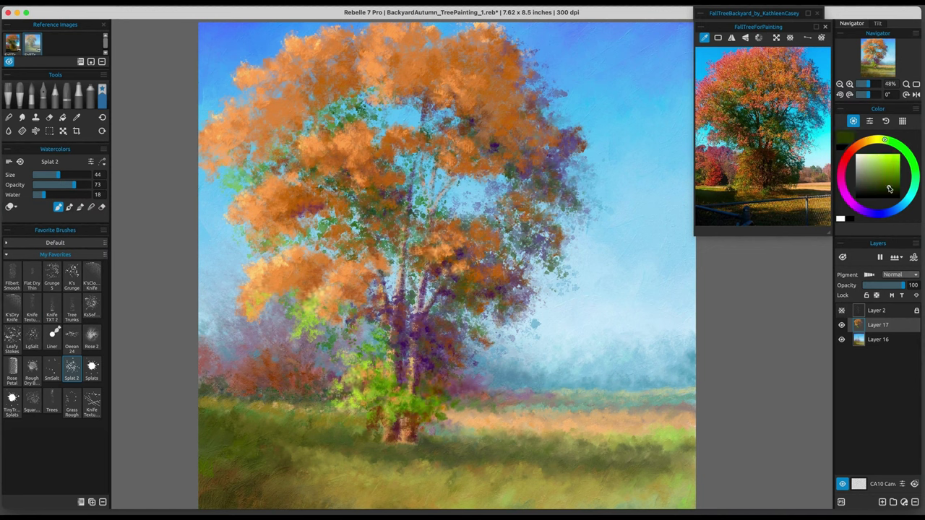
left_click_drag(418, 404, 432, 422)
left_click(433, 324, "alt")
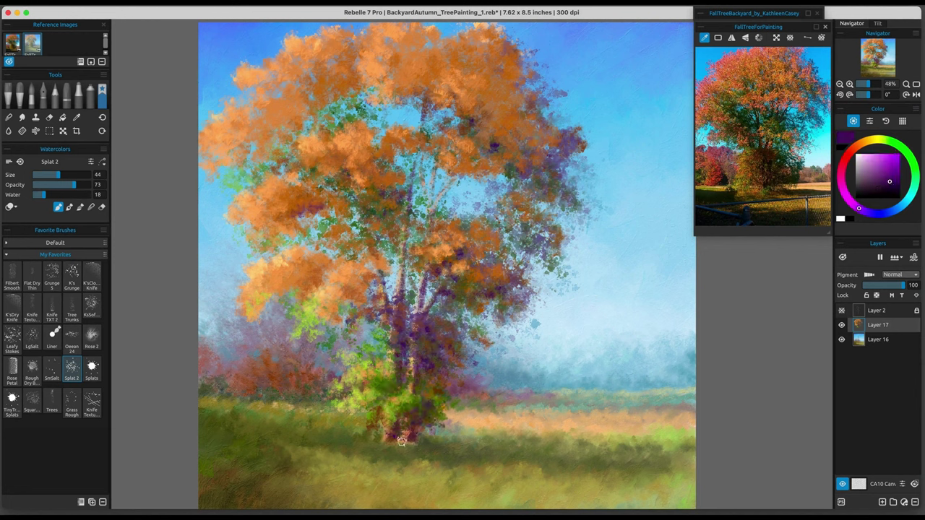
Step: Darken the bottom of the trunks with purple Knife TXT 2 strokes and sample greens from the grass and leaves
left_click(52, 308)
left_click_drag(396, 439, 412, 446)
left_click(419, 448, "alt")
left_click(315, 432, "alt")
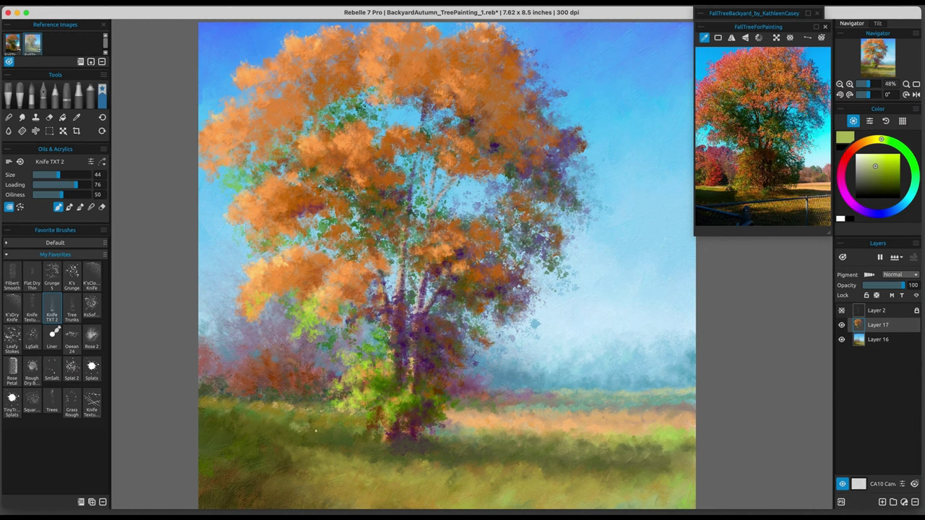
left_click(358, 394, "alt")
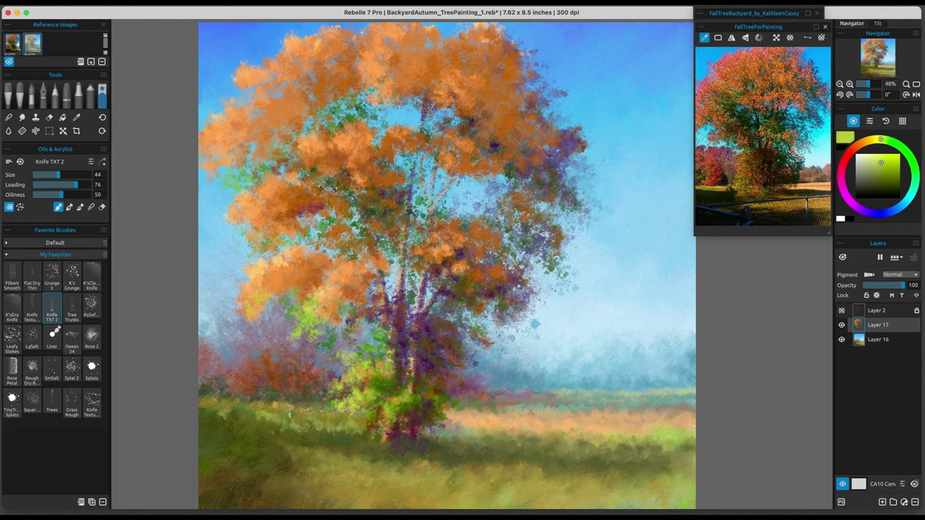
Step: Sample a rust orange from the reference photo and paint Knife TXT 2 leaves around the foot of the trunks
left_click(748, 180)
left_click_drag(362, 427, 378, 416)
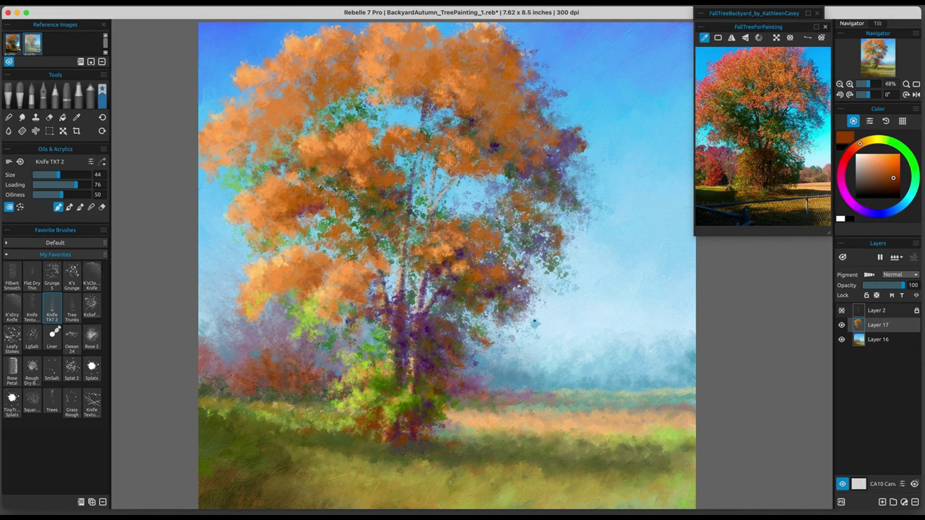
left_click(880, 165)
Step: Sample a green at the trunk base and scatter Splat 2 leaves through the central and upper foliage gaps
left_click(415, 411, "alt")
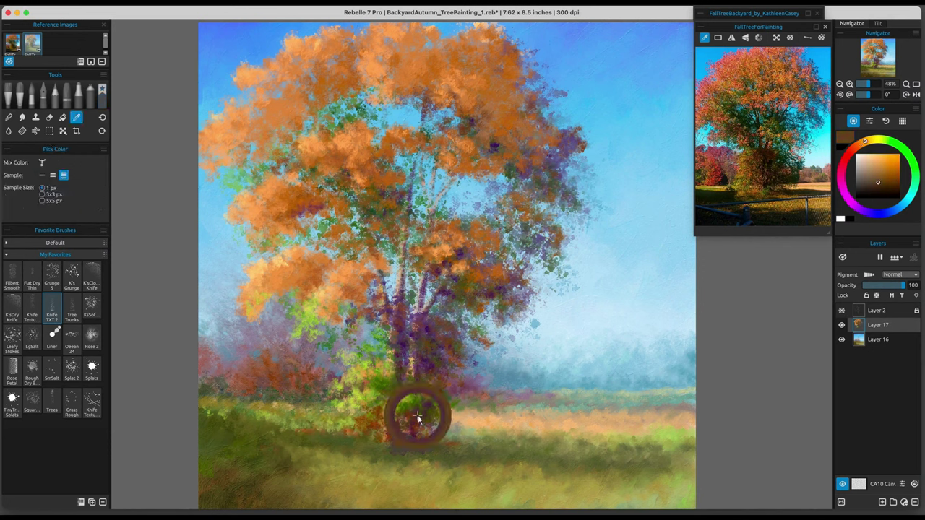
left_click(72, 368)
left_click_drag(417, 224, 427, 213)
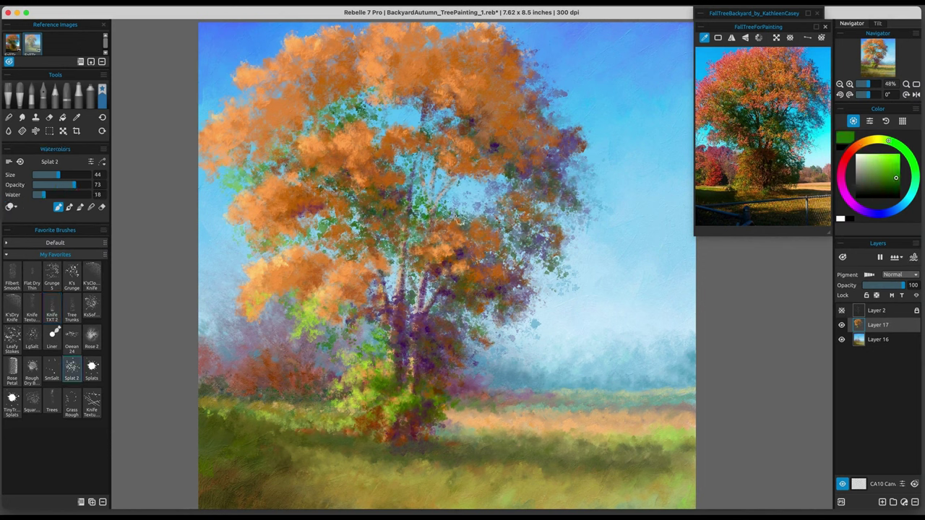
left_click(463, 216)
mouse_move(349, 115)
left_mouse_down()
mouse_move(334, 110)
mouse_move(311, 122)
left_mouse_up()
left_click(382, 116)
left_click(395, 120)
Step: Extend the sampled green Splat 2 leaves along the trunks and across the right side of the canopy
left_click_drag(392, 263, 396, 271)
left_click_drag(450, 117, 416, 103)
mouse_move(511, 224)
left_mouse_down()
mouse_move(506, 186)
mouse_move(526, 322)
mouse_move(500, 300)
mouse_move(423, 298)
left_mouse_up()
left_click(451, 316)
left_click(398, 282)
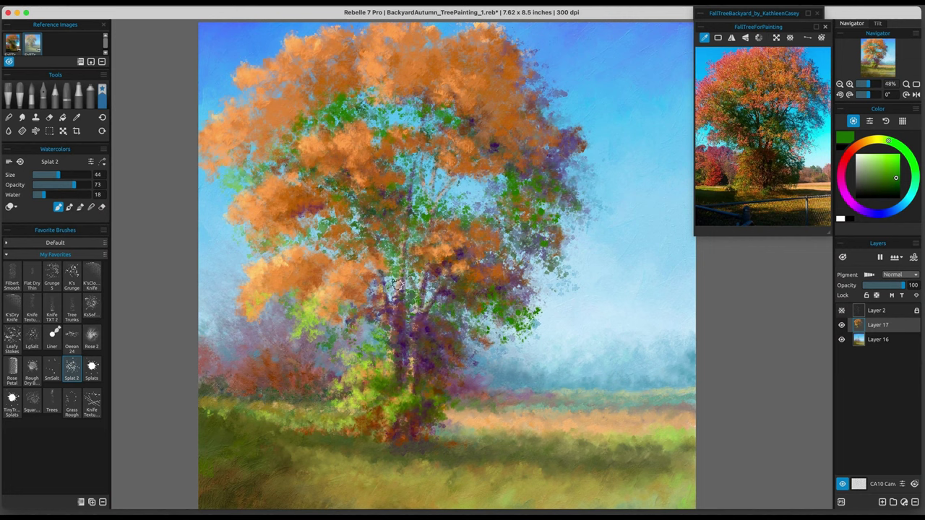
left_click(521, 320)
Step: Scatter sampled orange and muted green Splat 2 leaves along the left edge of the canopy
left_click(361, 273, "alt")
mouse_move(245, 220)
left_mouse_down()
mouse_move(228, 233)
mouse_move(252, 218)
left_mouse_up()
left_click(212, 170)
left_click(244, 171, "alt")
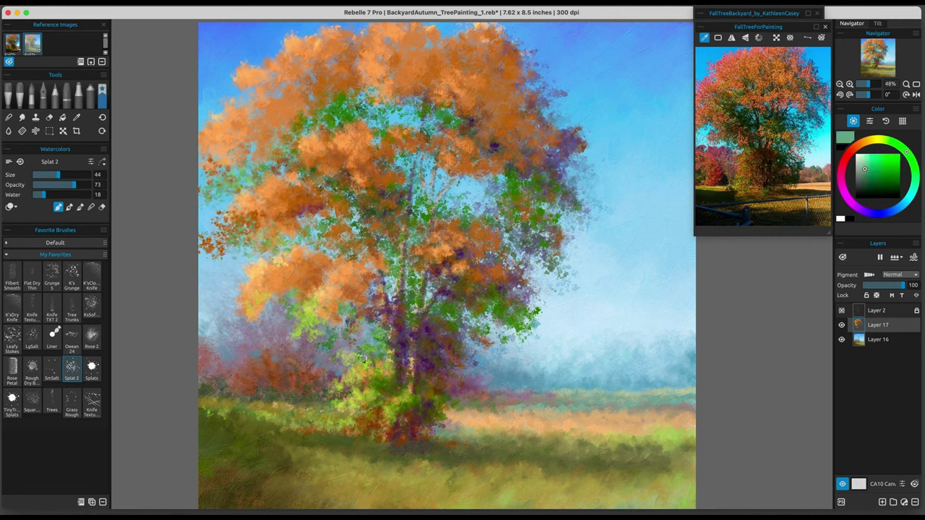
left_click(217, 221, "alt")
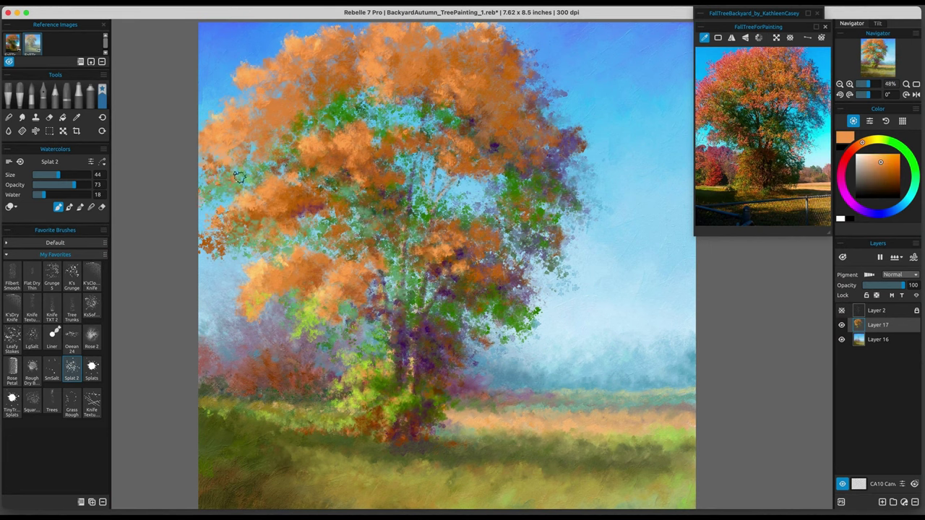
Step: Sample a light orange from the treetop and highlight the left, middle and central foliage clusters
left_click(293, 43, "alt")
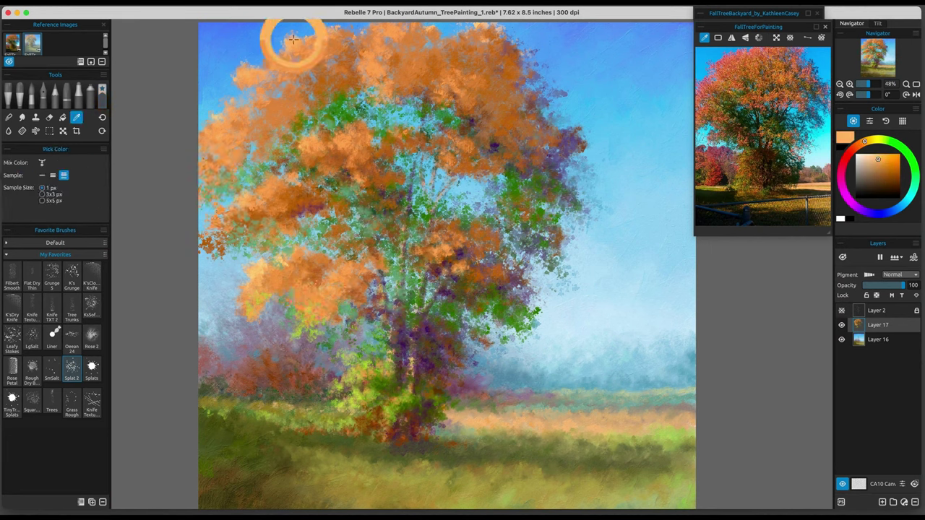
left_click_drag(288, 252, 300, 261)
mouse_move(410, 256)
left_mouse_down()
mouse_move(425, 245)
mouse_move(437, 254)
left_mouse_up()
mouse_move(350, 163)
left_mouse_down()
mouse_move(337, 179)
mouse_move(345, 138)
mouse_move(347, 174)
left_mouse_up()
Step: Shift the light orange toward yellow and speckle highlights over the left foliage, central cluster and leaves beside the trunks
left_click(865, 143)
left_click_drag(865, 143, 868, 141)
mouse_move(322, 292)
left_mouse_down()
mouse_move(327, 273)
mouse_move(303, 295)
left_mouse_up()
left_click(255, 286)
left_click_drag(361, 359, 375, 361)
left_click(383, 327)
left_click(272, 181)
mouse_move(266, 123)
left_mouse_down()
mouse_move(263, 103)
mouse_move(264, 138)
mouse_move(207, 144)
left_mouse_up()
left_click(254, 107)
left_click_drag(425, 264, 408, 245)
mouse_move(408, 246)
left_mouse_down()
mouse_move(396, 232)
mouse_move(432, 251)
left_mouse_up()
Step: Dab sampled red-brown leaves beside the trunk base and sampled dark green leaves over the base and middle trunks
left_click(412, 427, "alt")
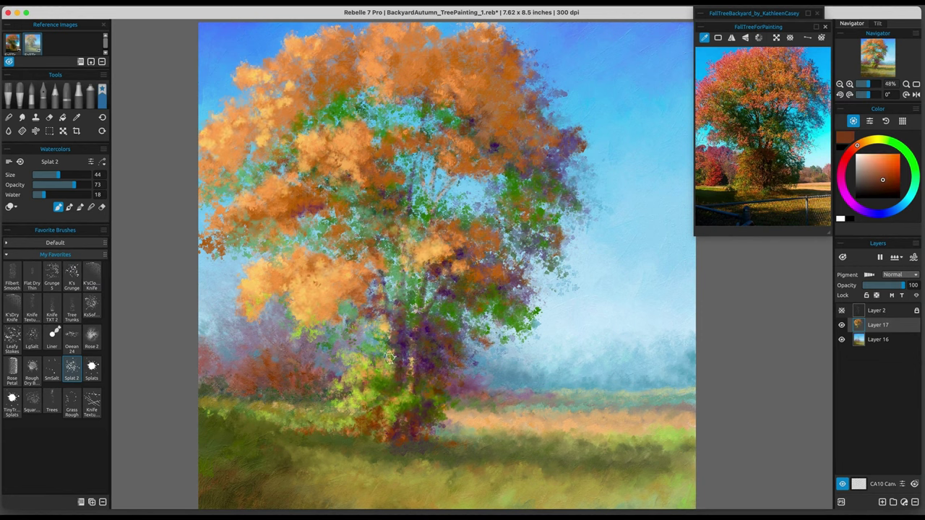
left_click(451, 433)
left_click(452, 414)
left_click(419, 305, "alt")
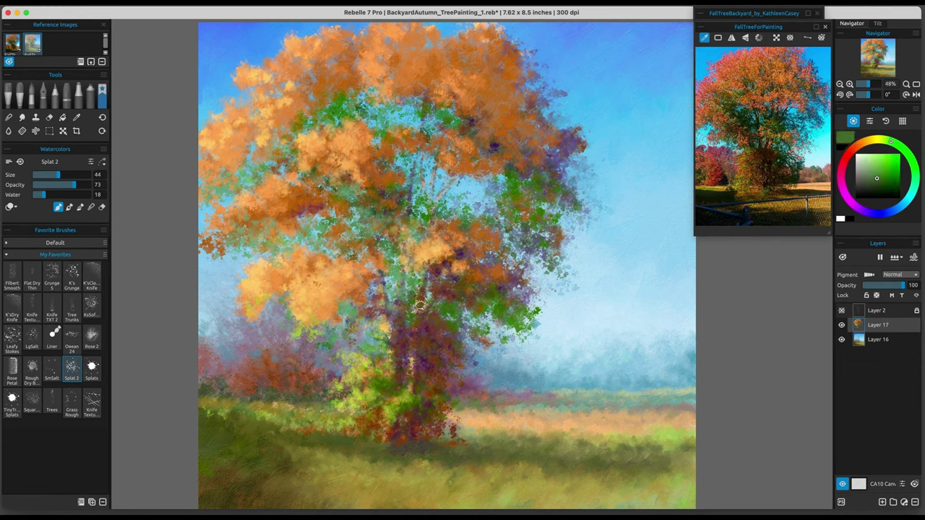
left_click(436, 428)
left_click(390, 295)
left_click_drag(396, 289, 413, 279)
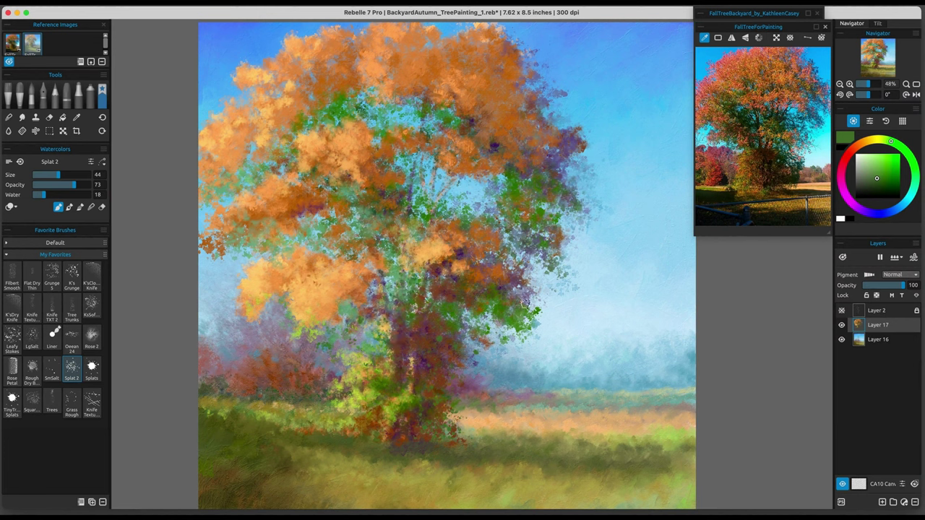
Step: Scatter the dark green Splat 2 leaves through the shaded gaps of the left and central canopy
left_click_drag(227, 245, 251, 234)
left_click(254, 169)
left_click(305, 214)
left_click_drag(311, 216, 295, 240)
left_click(478, 196)
left_click_drag(436, 197, 429, 182)
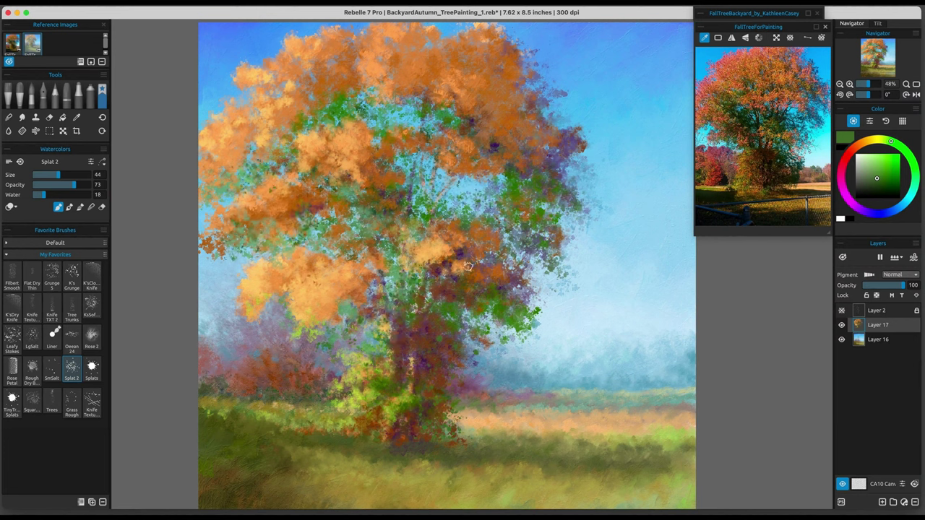
left_click(298, 237)
left_click(341, 121)
Step: Change the leaf color to dark blue and speckle shadows through the left canopy gaps and upper trunks
left_click(889, 213)
left_click_drag(336, 110, 323, 126)
left_click(295, 163)
left_click_drag(378, 221, 405, 290)
left_click(279, 168)
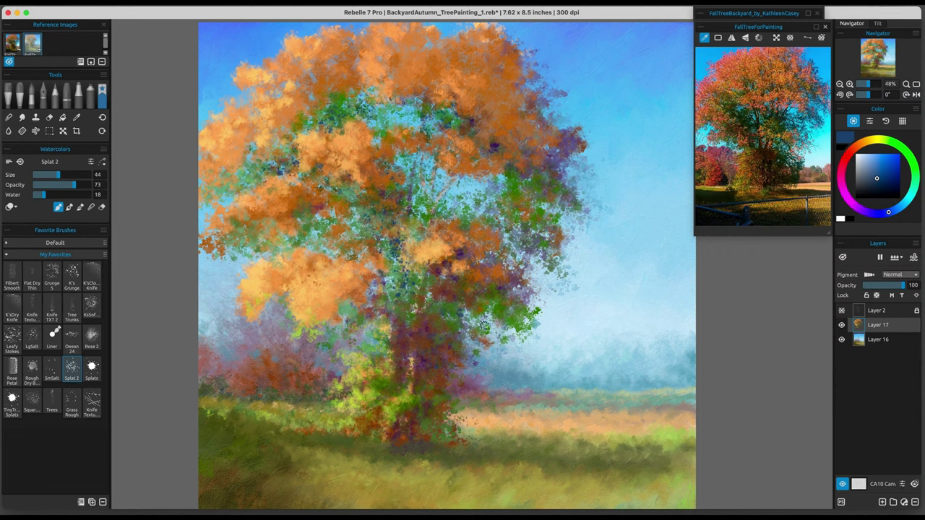
Step: Add dark blue Splat 2 shadows beside the lower trunk and in the upper canopy
left_click(459, 373)
left_click(51, 310)
key("super+z")
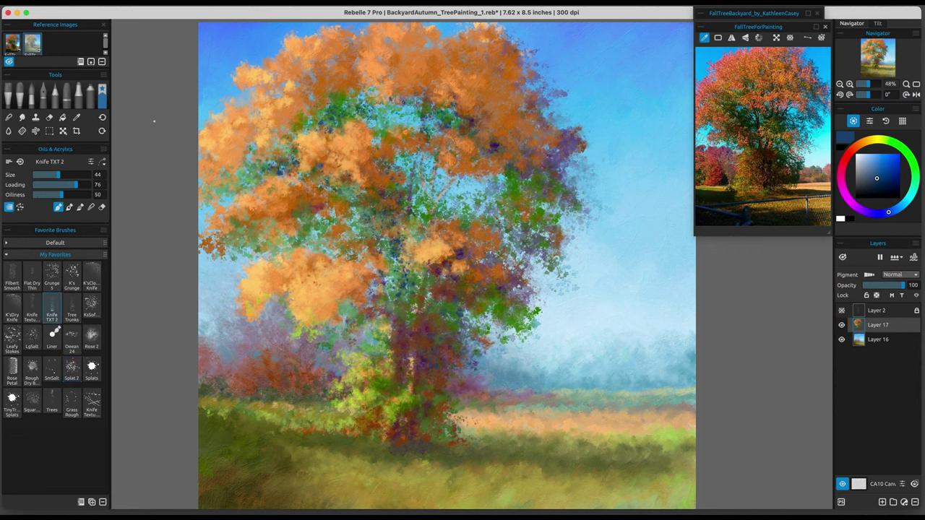
left_click(72, 368)
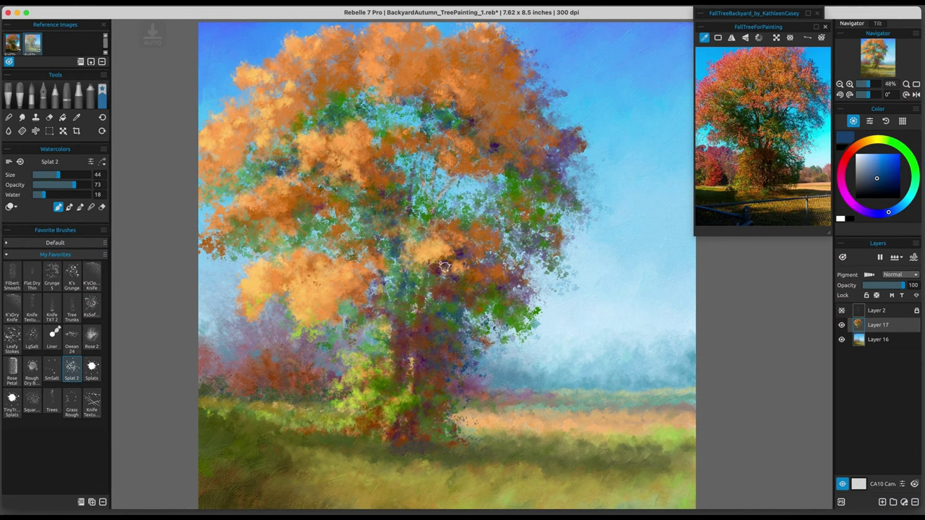
left_click(481, 115)
left_click(359, 159)
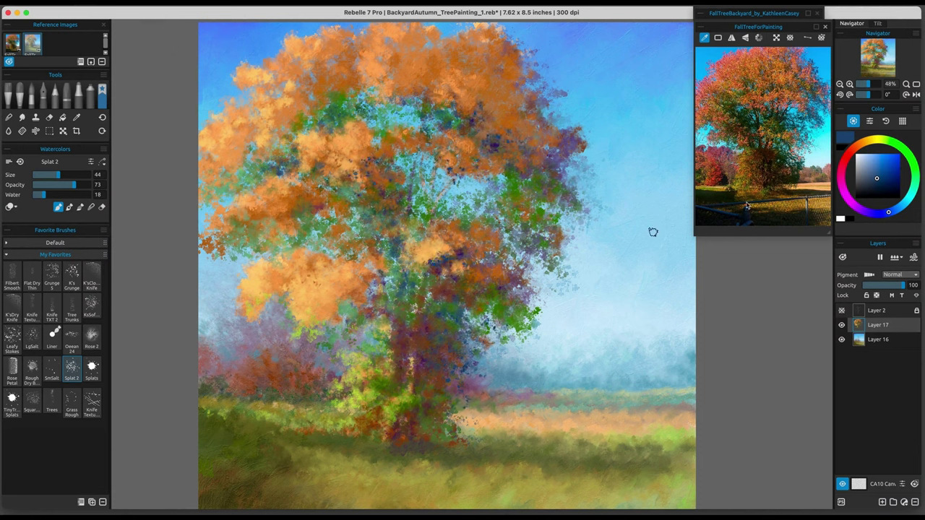
Step: Sample an orange from the treetop and paint Knife TXT 2 foliage along the left edge and lower left cluster
left_click(412, 65, "alt")
left_click(52, 309)
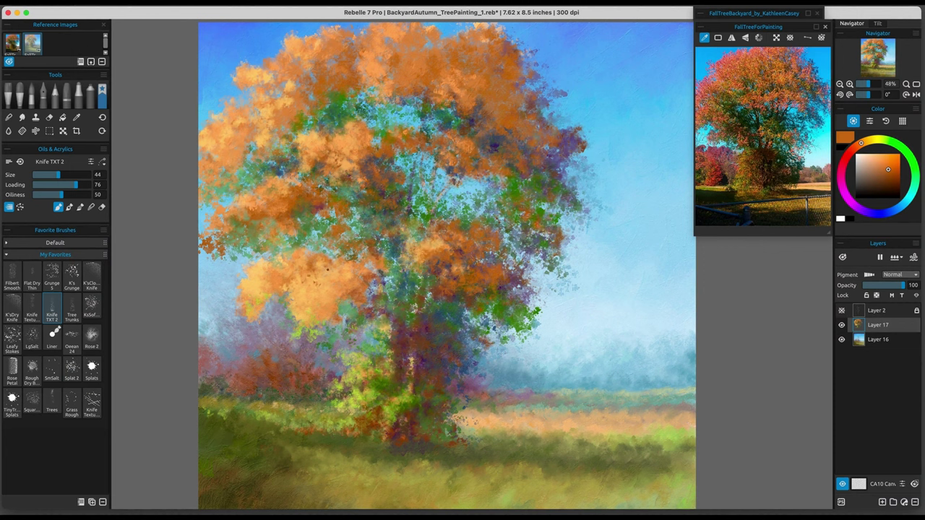
left_click_drag(215, 230, 203, 247)
left_click_drag(244, 310, 285, 287)
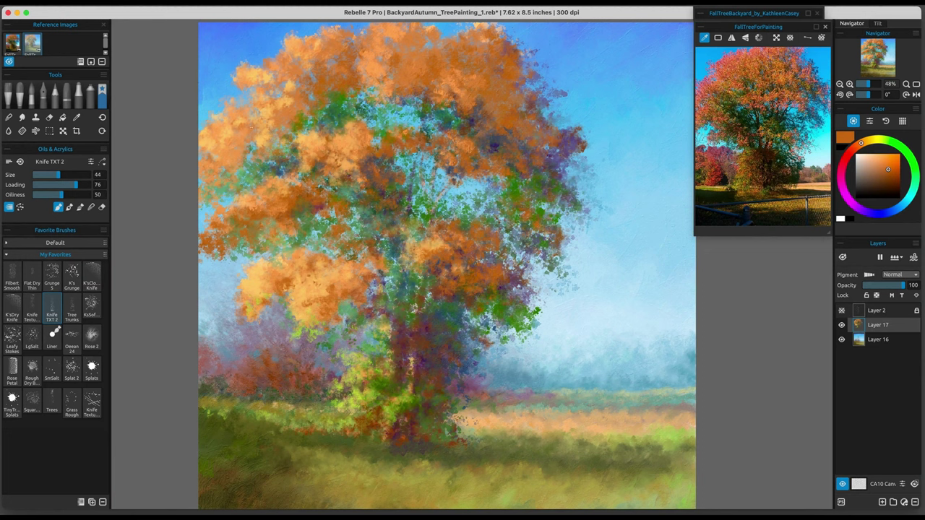
Step: Sample a pale yellow, speckle Splat 2 highlights over the upper and central foliage, and set the brush to blending
left_click(216, 209, "alt")
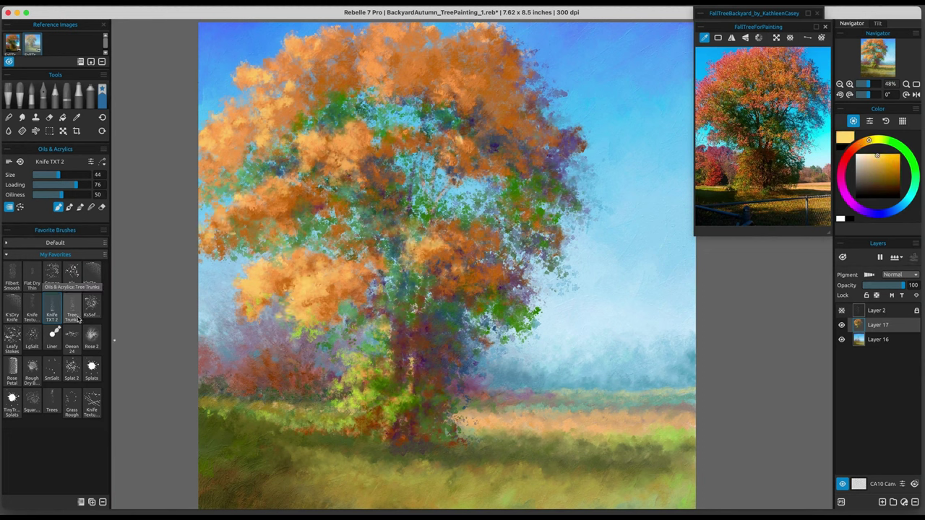
left_click(72, 370)
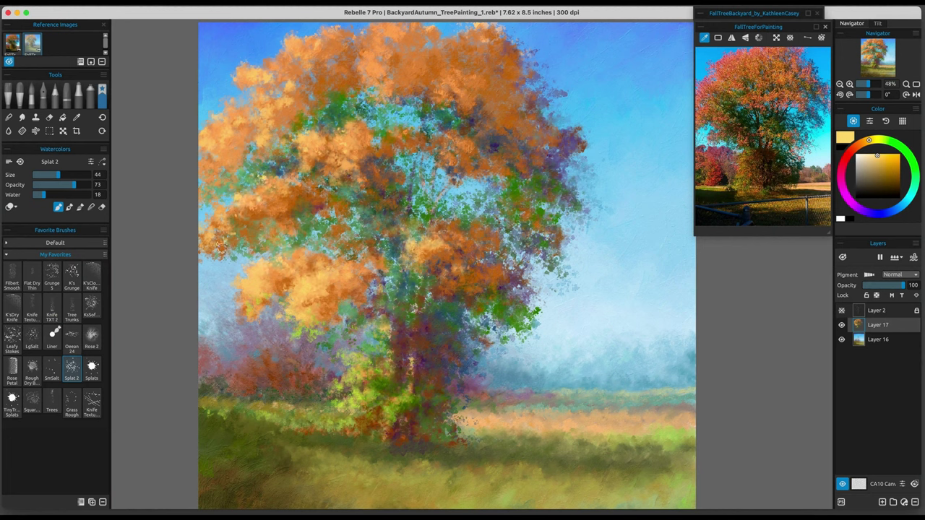
left_click_drag(360, 79, 368, 37)
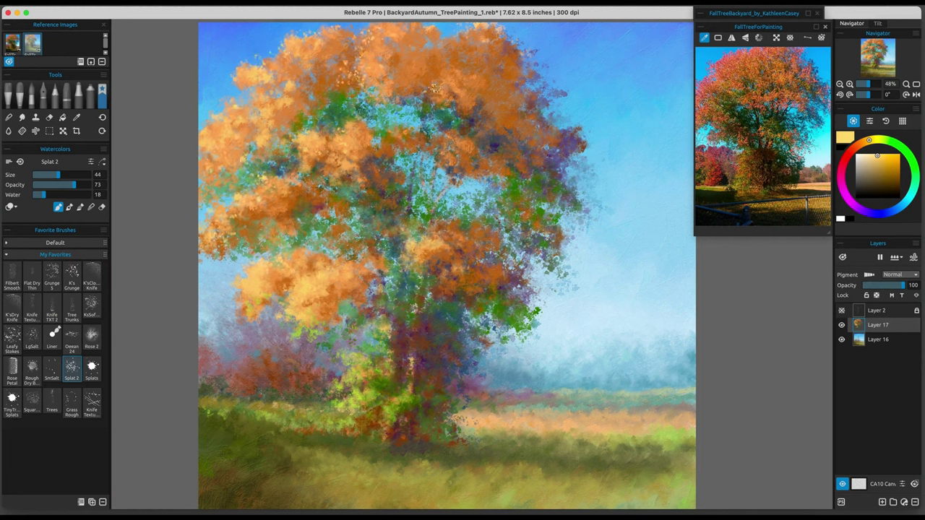
left_click_drag(436, 88, 462, 96)
left_click_drag(429, 152, 452, 143)
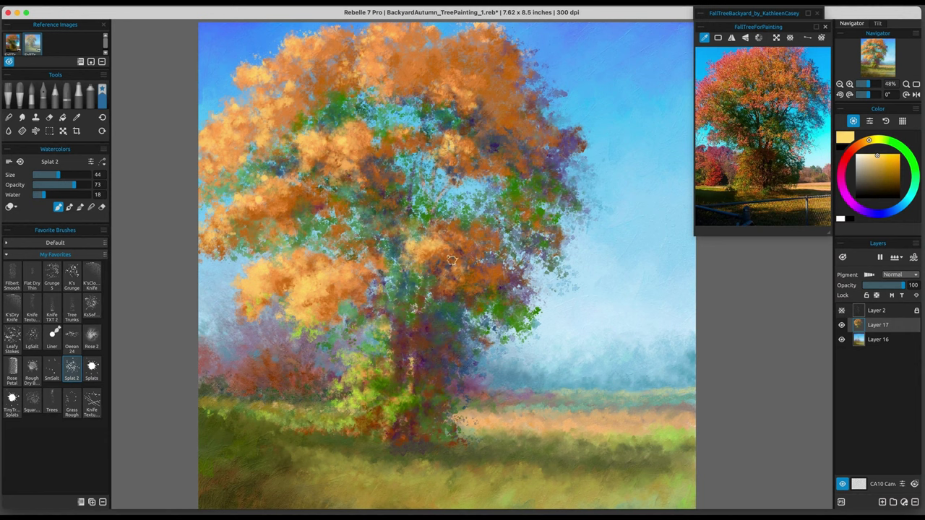
key("s")
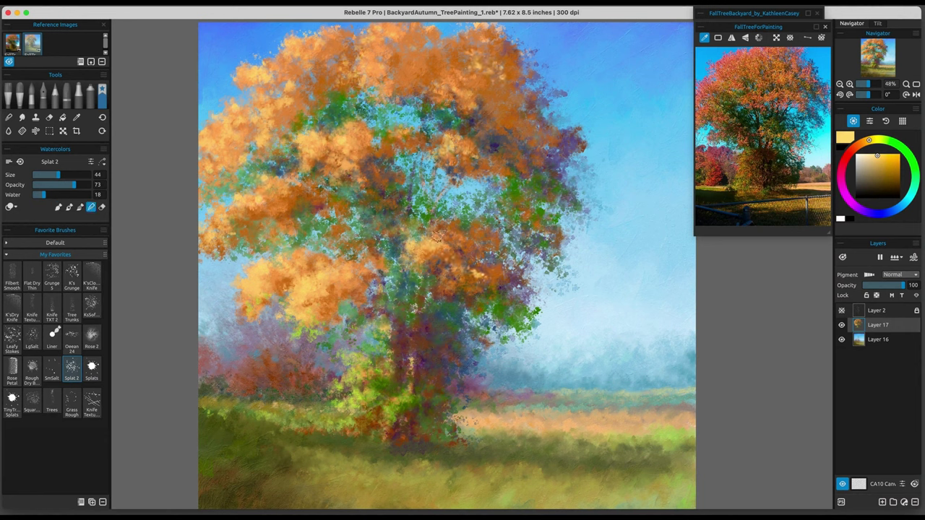
Step: Pick a brown-orange for Knife TXT 2, and paint fine branches in dark mauve with the Tree Trunks brush
left_click(52, 309)
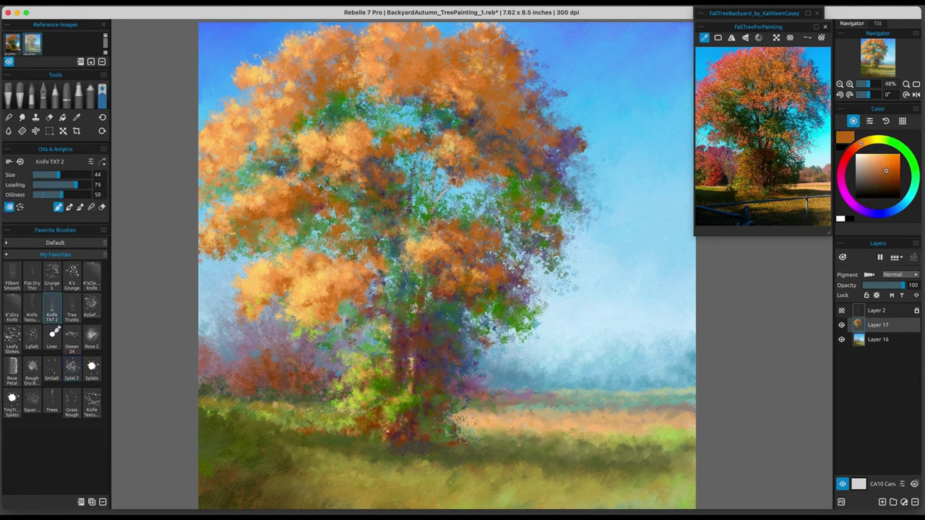
left_click(71, 309)
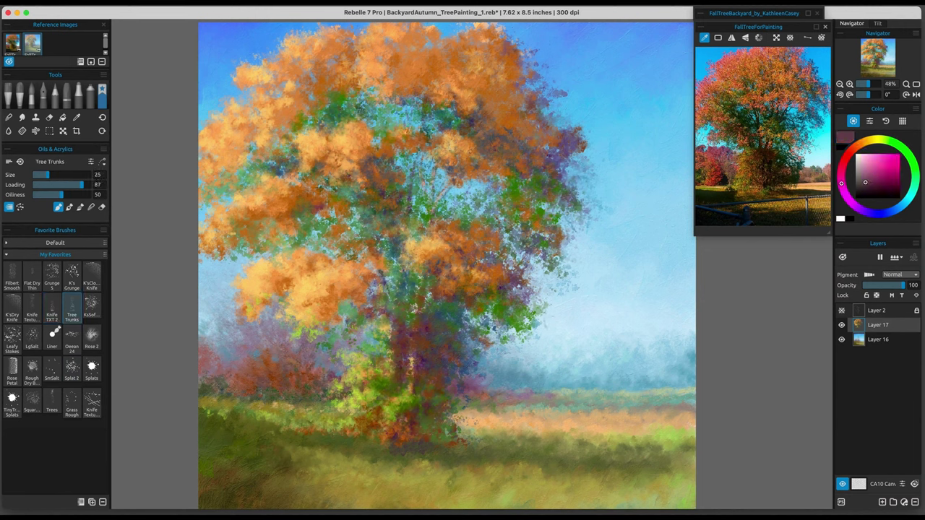
left_click(875, 187)
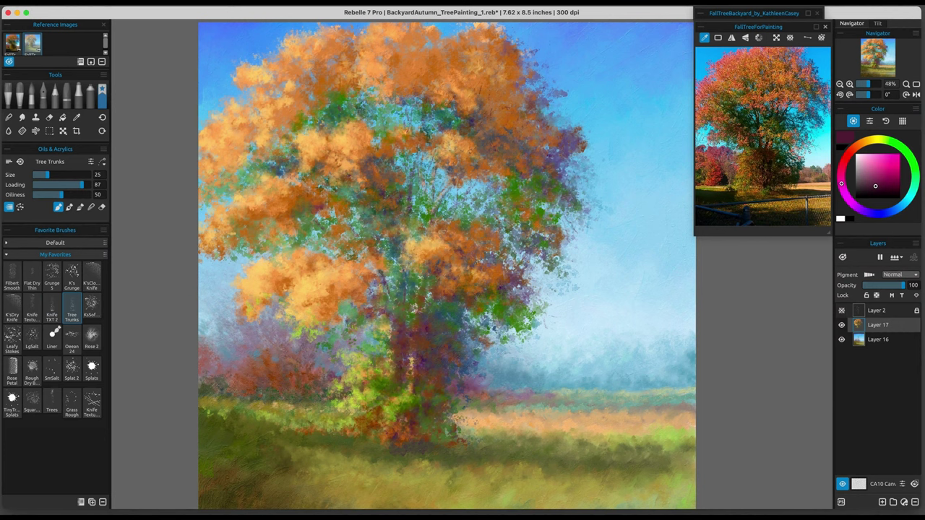
Step: Scatter gray-violet Splat 2 leaves on the canopy's right edge and sampled dark blue ones around the trunks
left_click(72, 368)
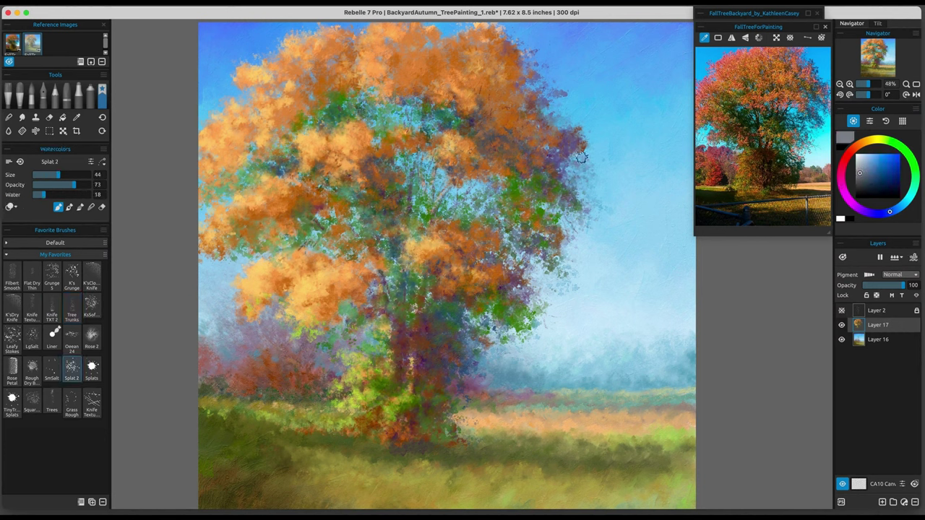
left_click(460, 369, "alt")
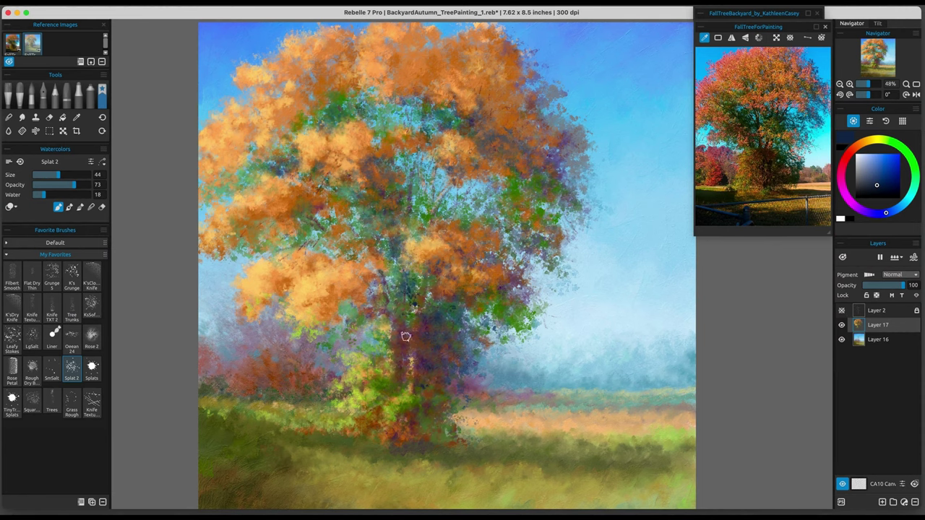
left_click(445, 344, "alt")
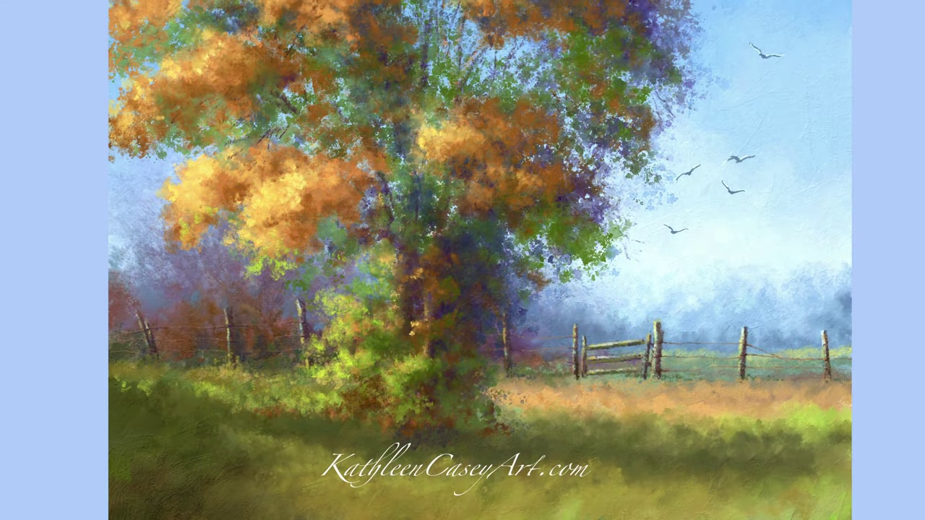